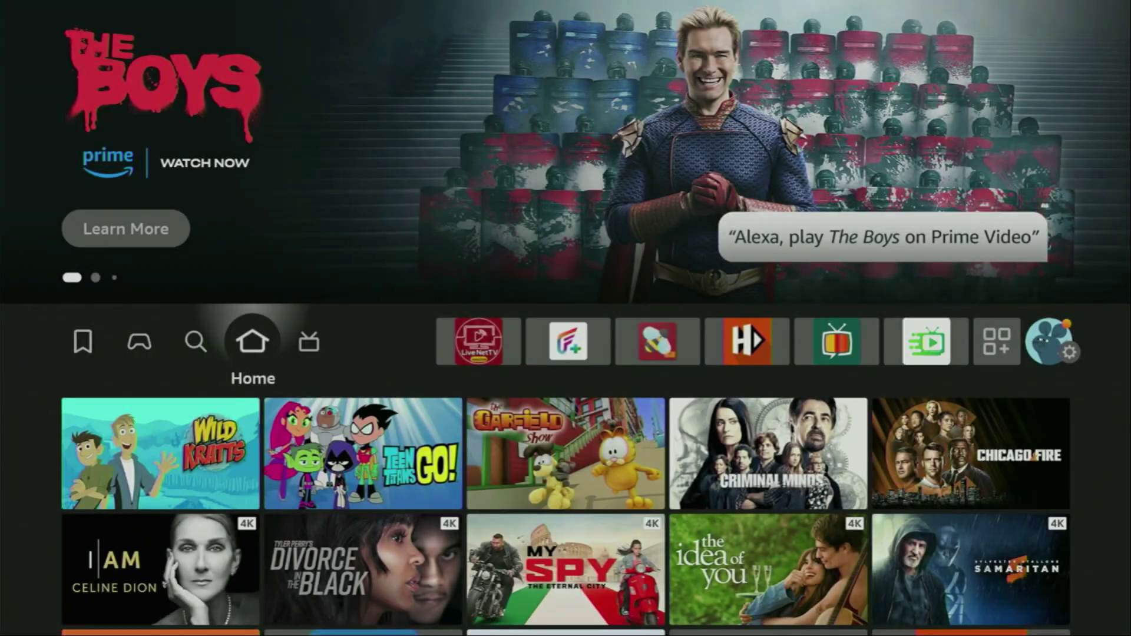
Type 'Do' into the Fire TV search bar.
{"action": "key", "text": "Left"}
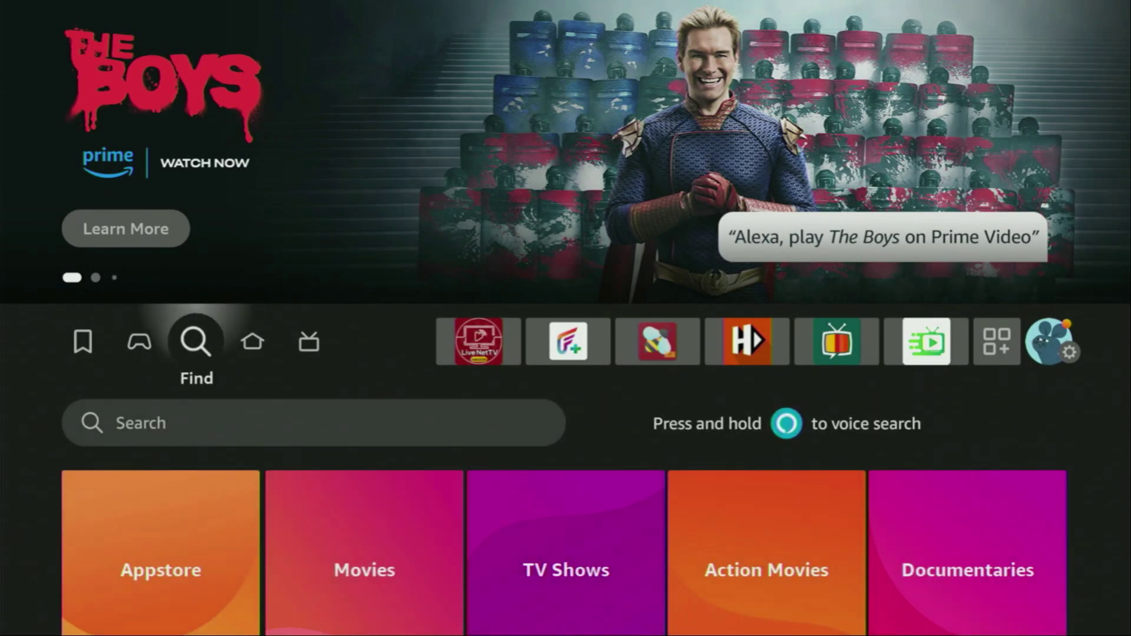
{"action": "key", "text": "Down"}
{"action": "key", "text": "Return"}
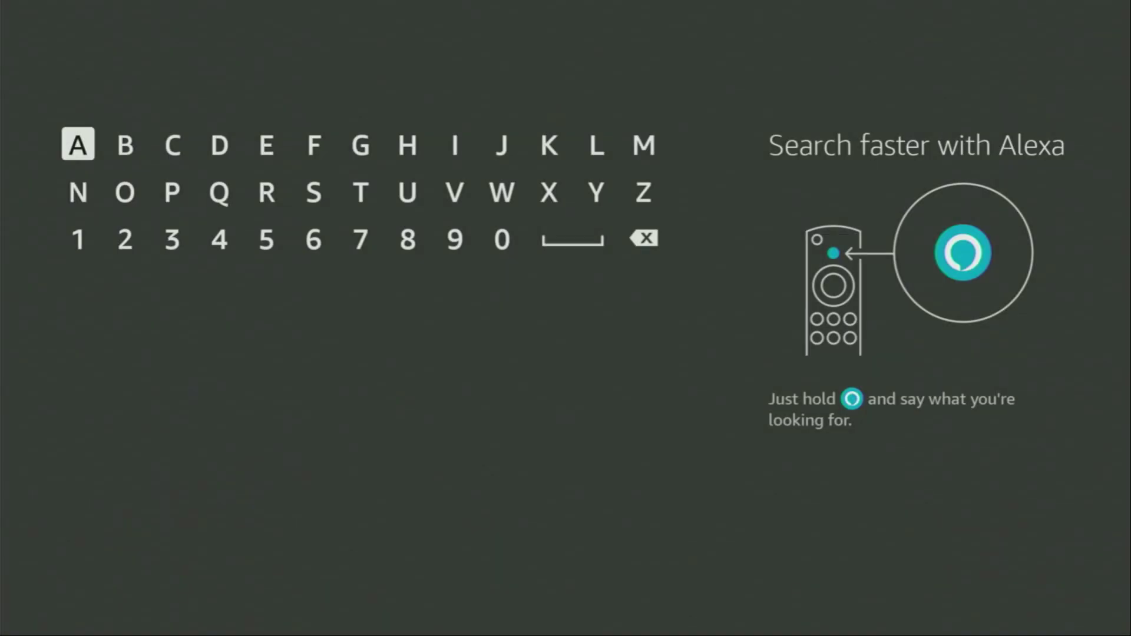
{"action": "key", "text": "Right"}
{"action": "key", "text": "Right"}
{"action": "key", "text": "Right"}
{"action": "key", "text": "Return"}
{"action": "key", "text": "Down"}
{"action": "key", "text": "Left"}
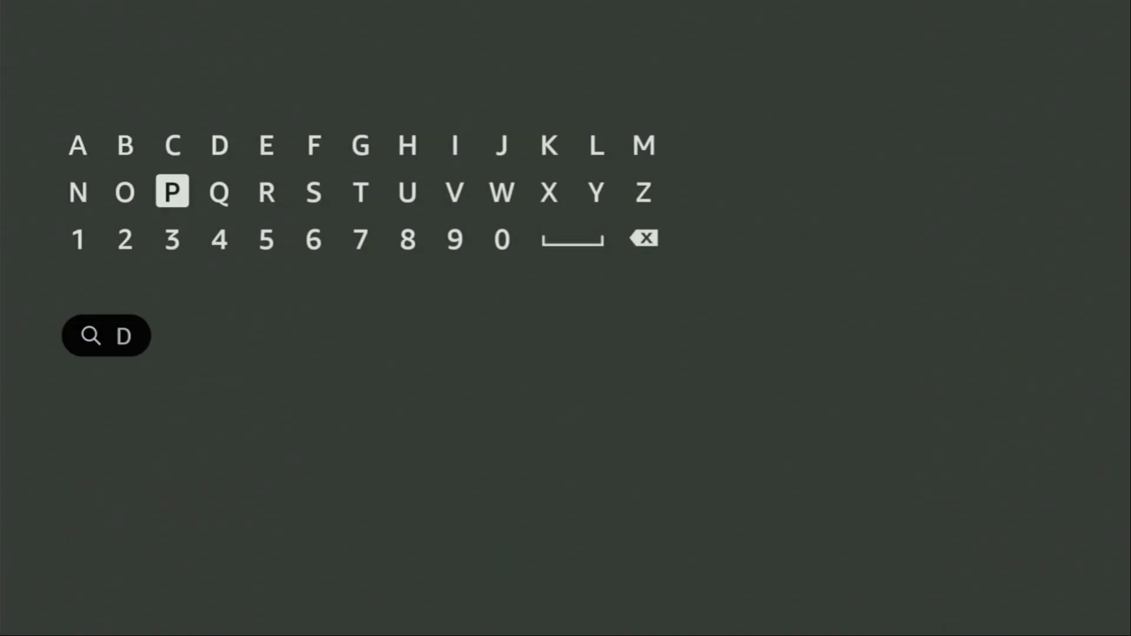
{"action": "key", "text": "Left"}
{"action": "key", "text": "Return"}
Search for the Downloader suggestion, open Downloader, then return Home toward the Settings gear.
{"action": "key", "text": "Down"}
{"action": "key", "text": "Down"}
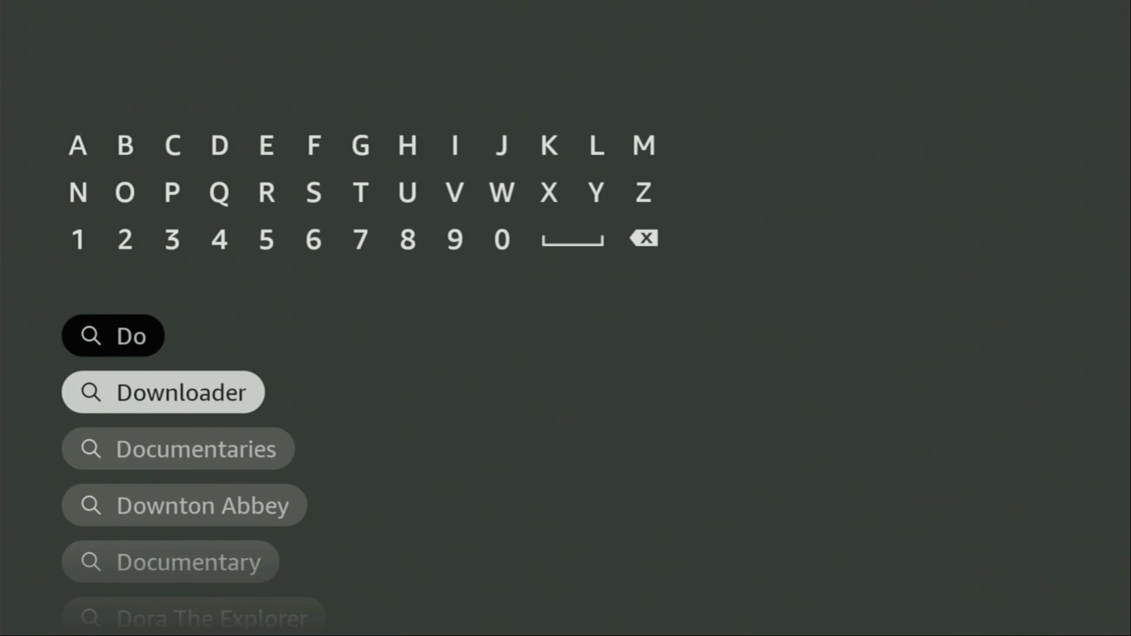
{"action": "key", "text": "Return"}
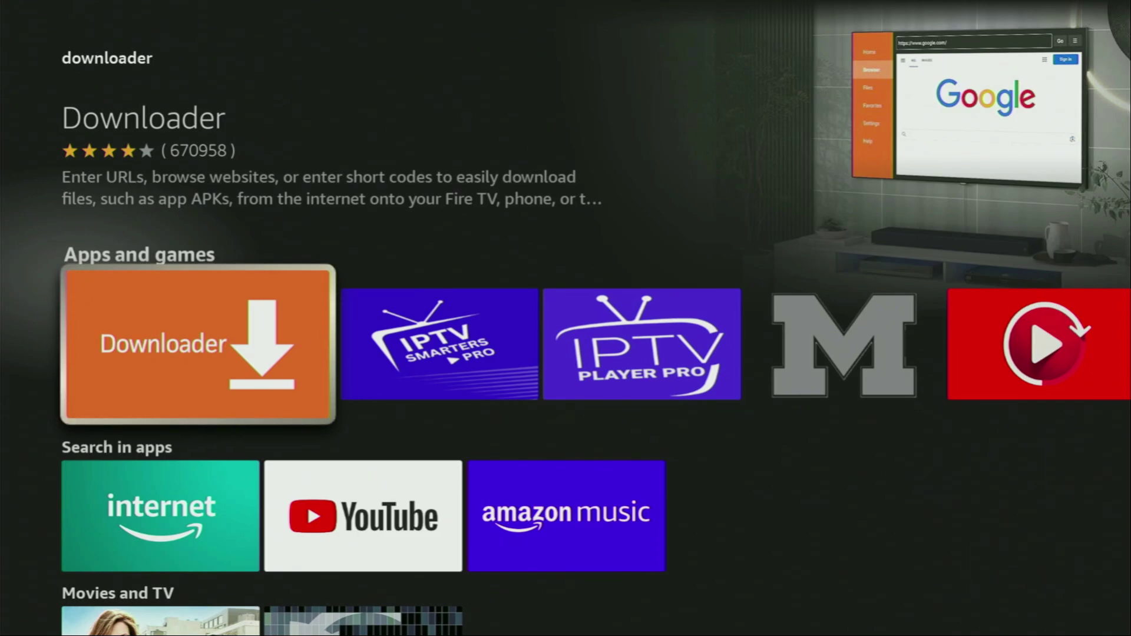
{"action": "key", "text": "Return"}
{"action": "key", "text": "Home"}
{"action": "key", "text": "Right"}
{"action": "key", "text": "Right"}
{"action": "key", "text": "Right"}
{"action": "key", "text": "Right"}
{"action": "key", "text": "Right"}
{"action": "key", "text": "Right"}
{"action": "key", "text": "Right"}
{"action": "key", "text": "Right"}
{"action": "key", "text": "Right"}
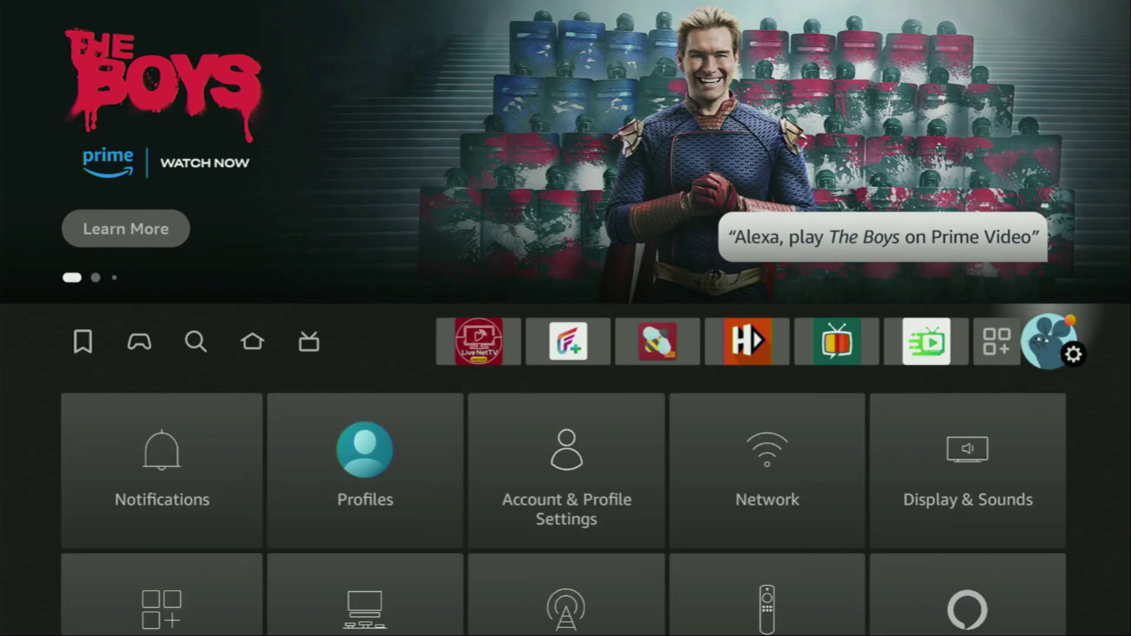
In My Fire TV > About, select Fire TV Stick 4K Max to confirm developer mode is unlocked.
{"action": "key", "text": "Down"}
{"action": "key", "text": "Down"}
{"action": "key", "text": "Down"}
{"action": "key", "text": "Right"}
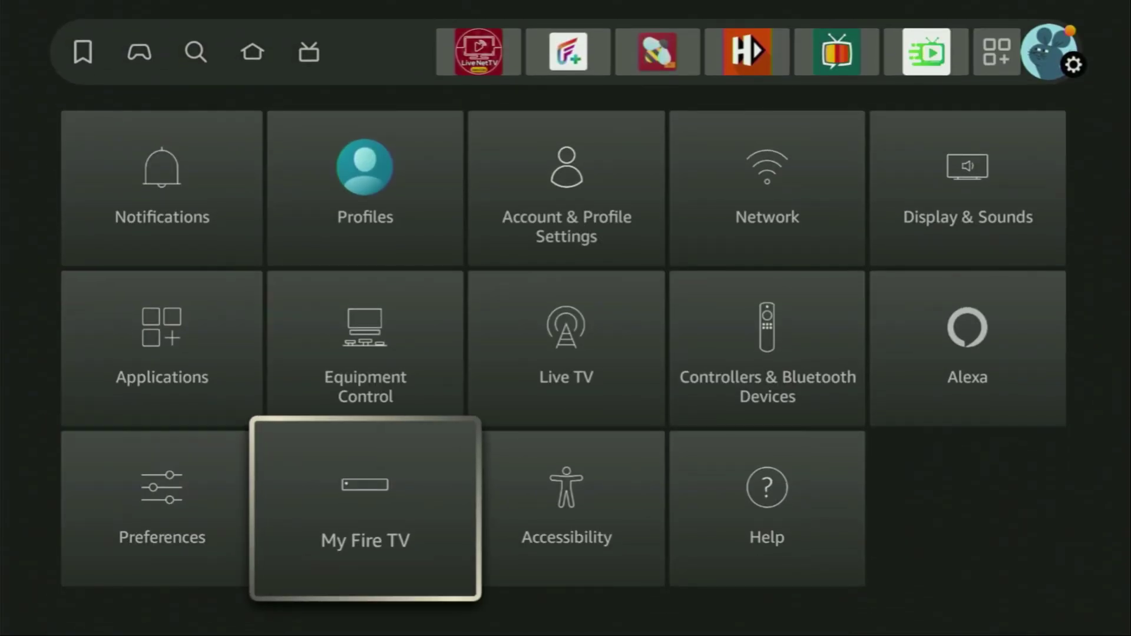
{"action": "key", "text": "Return"}
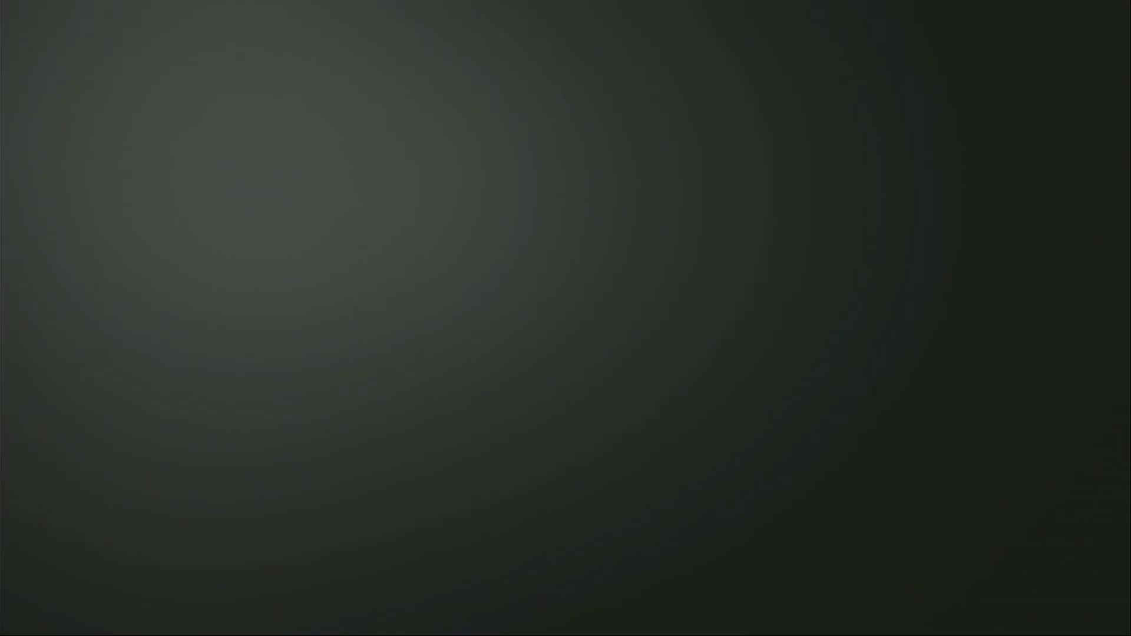
{"action": "key", "text": "Down"}
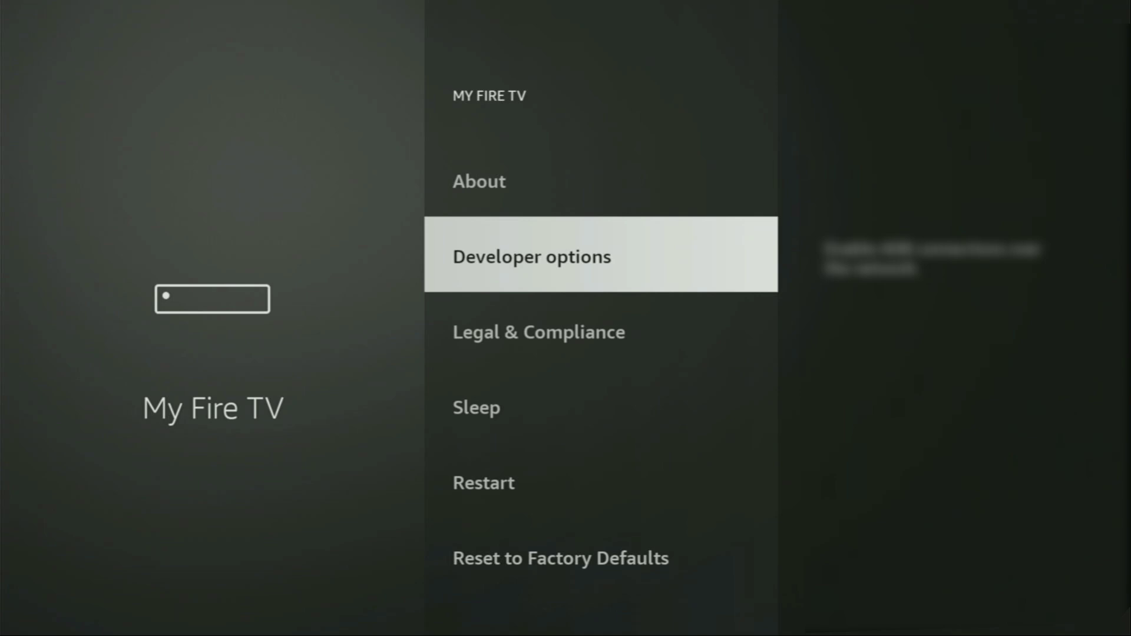
{"action": "key", "text": "Up"}
{"action": "key", "text": "Return"}
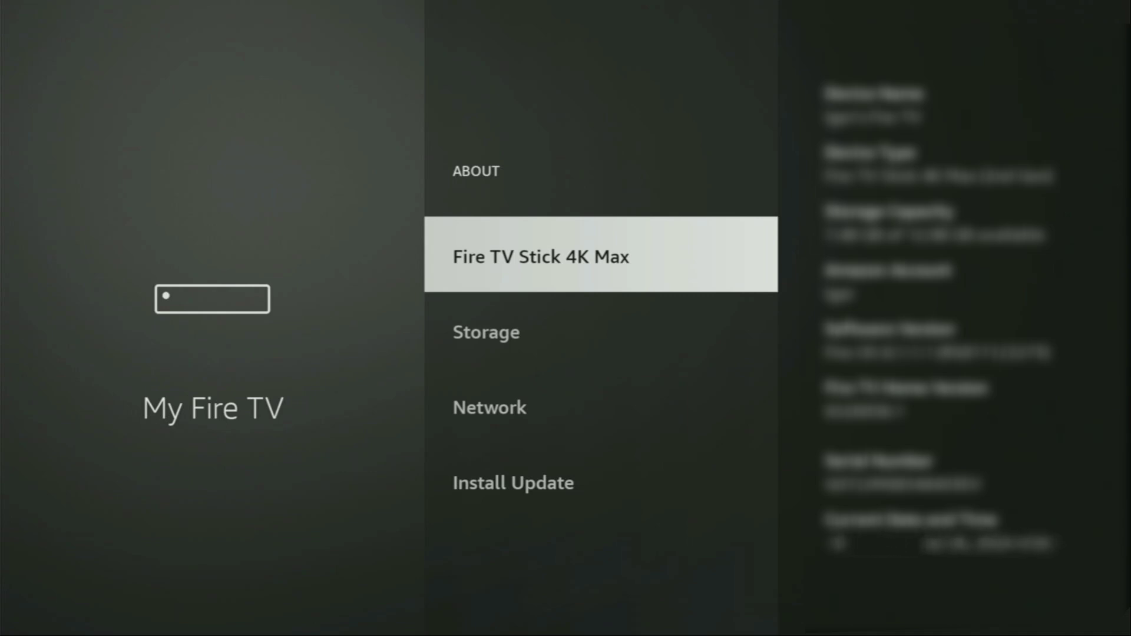
{"action": "key", "text": "Return"}
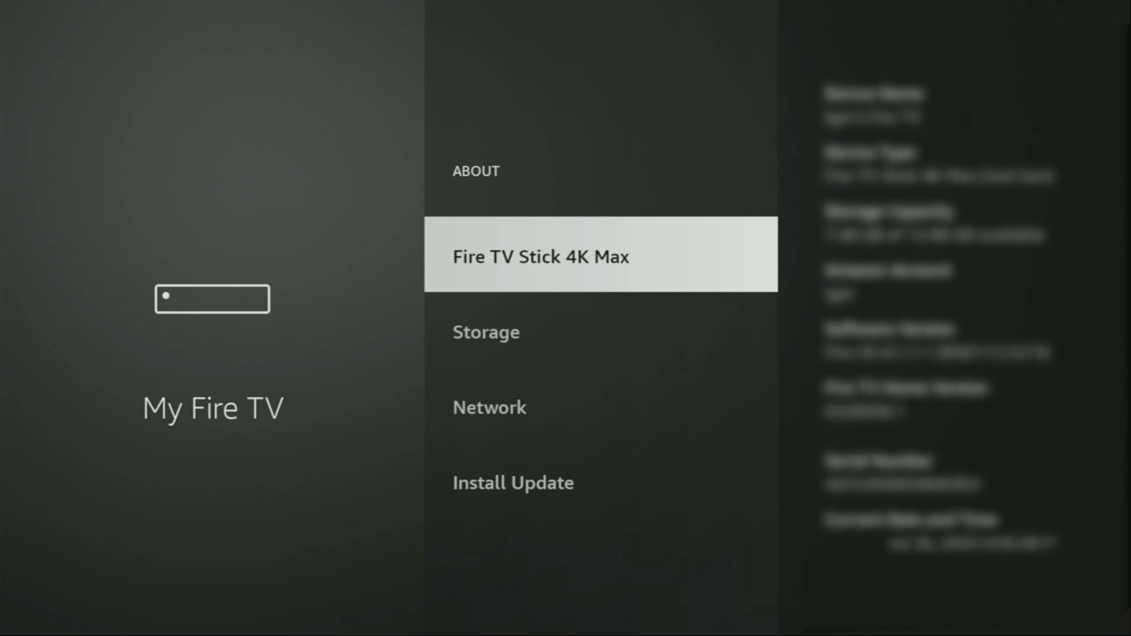
{"action": "key", "text": "Escape"}
{"action": "key", "text": "Down"}
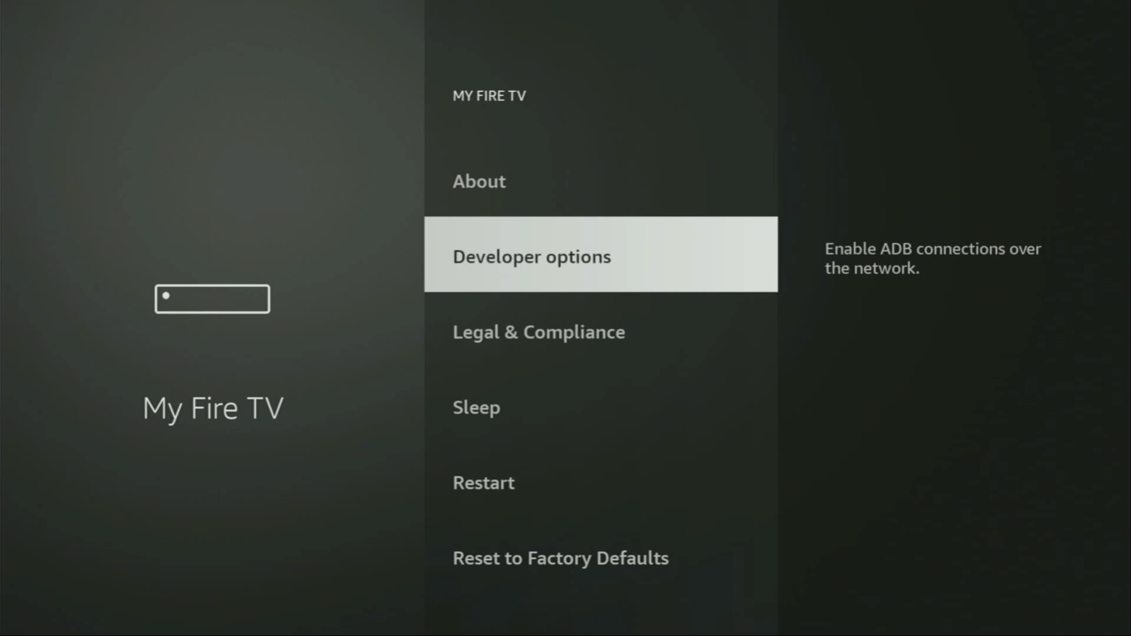
Keep ADB debugging ON and set Downloader to ON under Install unknown apps.
{"action": "key", "text": "Return"}
{"action": "key", "text": "Return"}
{"action": "key", "text": "Return"}
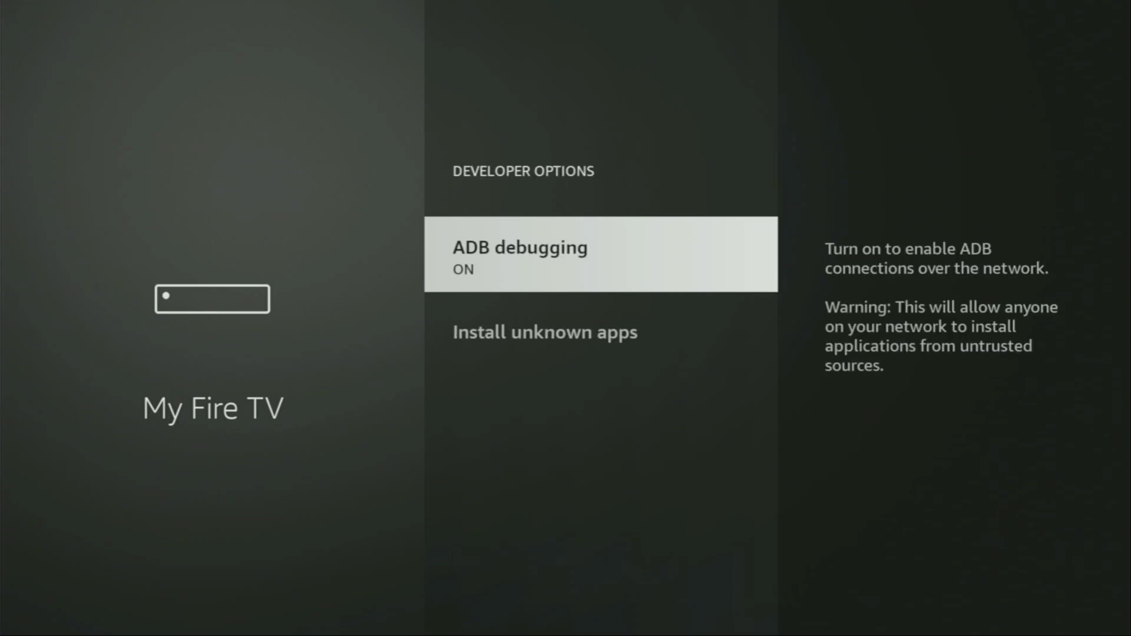
{"action": "key", "text": "Down"}
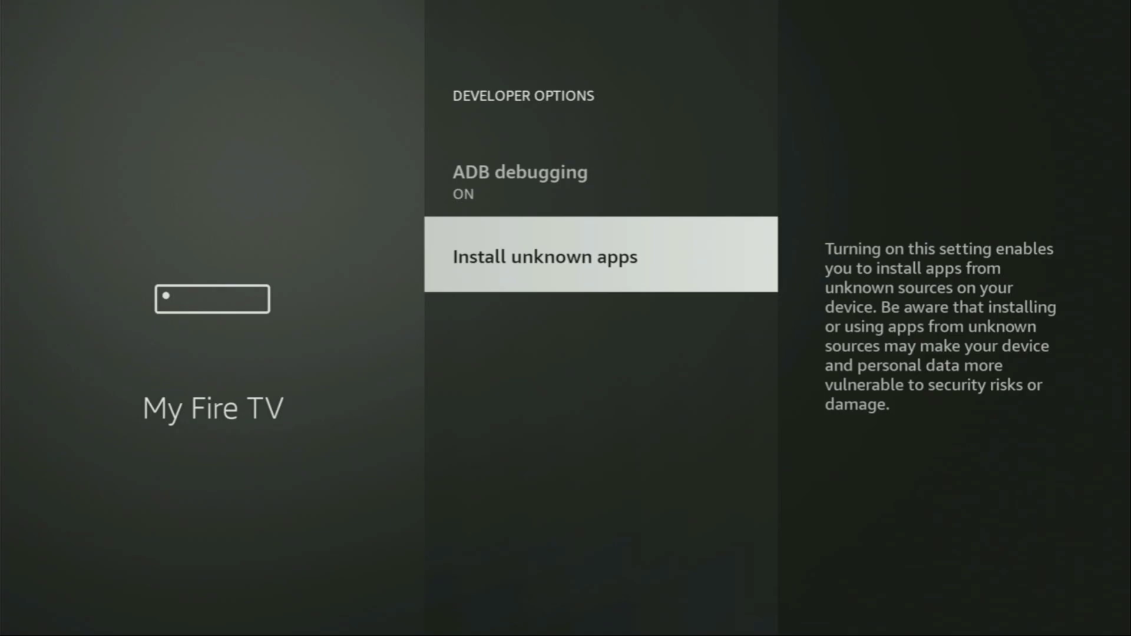
{"action": "key", "text": "Return"}
{"action": "key", "text": "Down"}
{"action": "key", "text": "Down"}
{"action": "key", "text": "Down"}
{"action": "key", "text": "Down"}
{"action": "key", "text": "Down"}
{"action": "key", "text": "Down"}
{"action": "key", "text": "Down"}
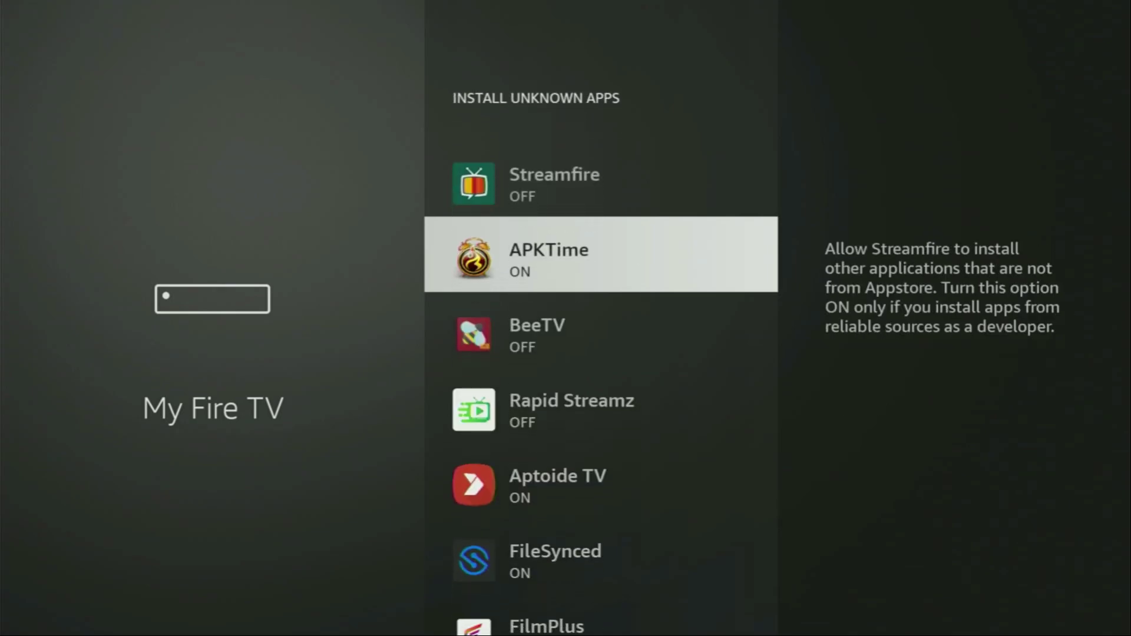
{"action": "key", "text": "Return"}
{"action": "key", "text": "Return"}
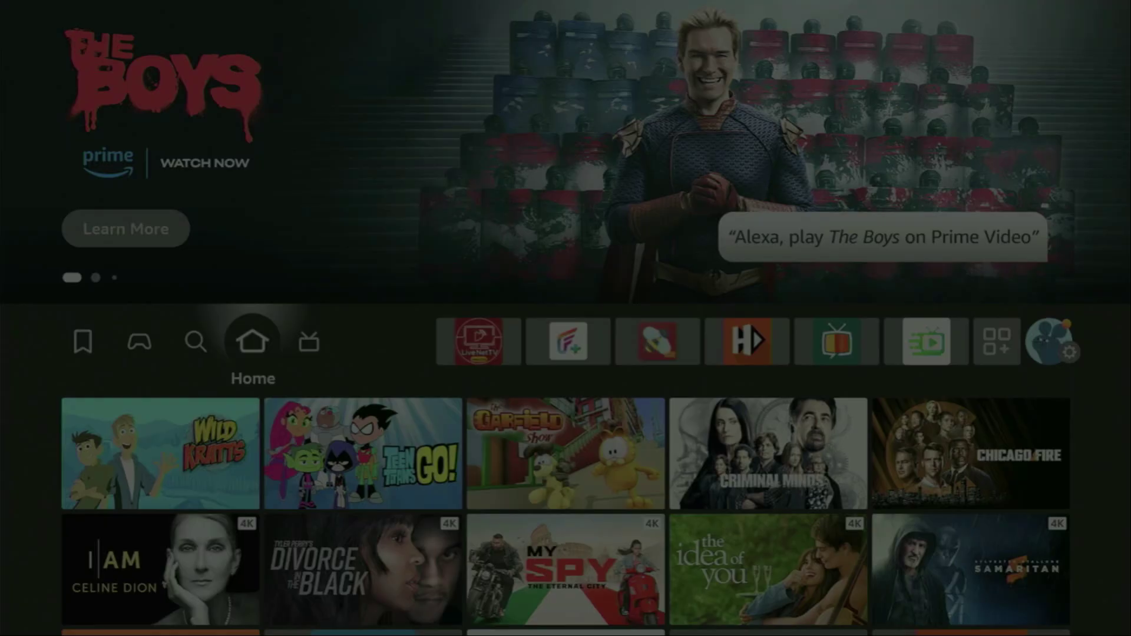
In Your Apps & Channels, move past Downloader and Netflix and launch the NordVPN tile.
{"action": "key", "text": "Right"}
{"action": "key", "text": "Right"}
{"action": "key", "text": "Right"}
{"action": "key", "text": "Right"}
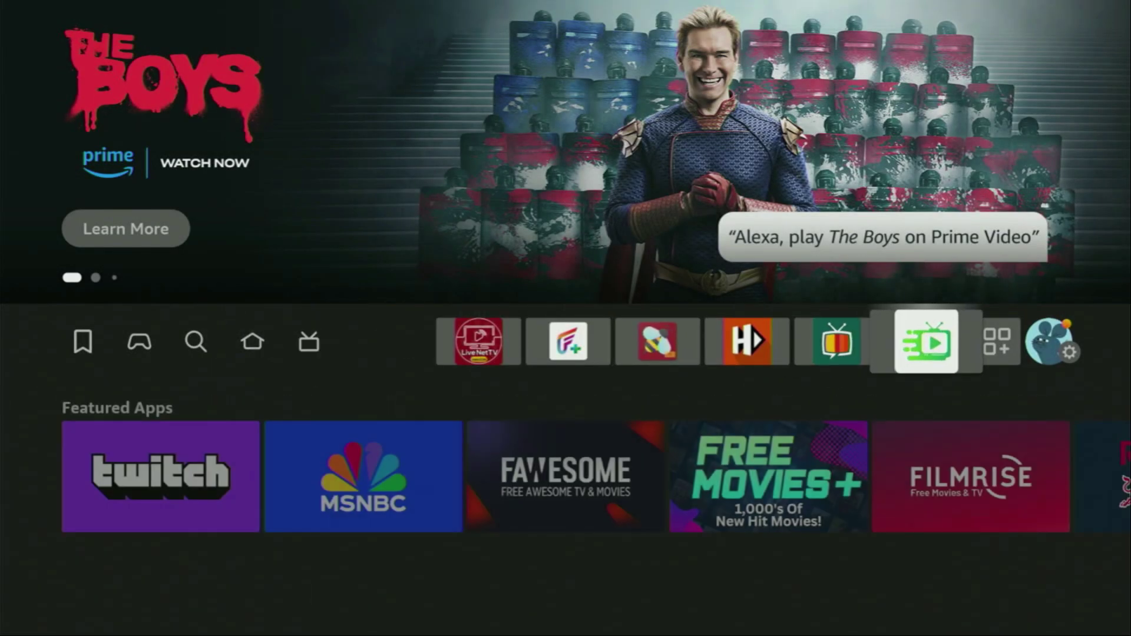
{"action": "key", "text": "Return"}
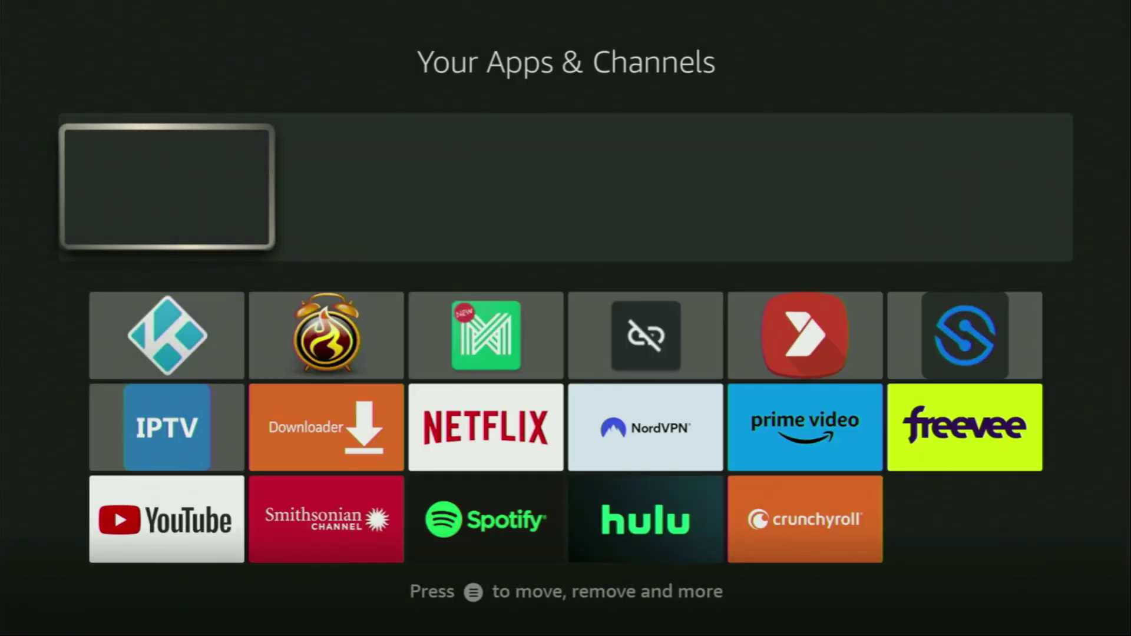
{"action": "key", "text": "Down"}
{"action": "key", "text": "Down"}
{"action": "key", "text": "Right"}
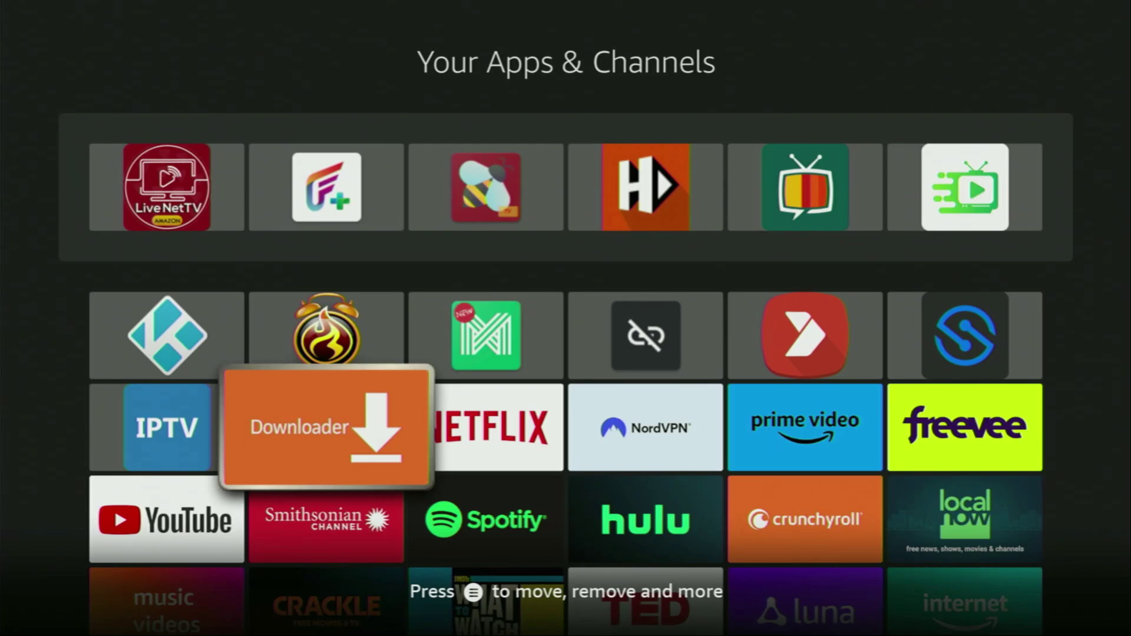
{"action": "key", "text": "Right"}
{"action": "key", "text": "Return"}
{"action": "key", "text": "Right"}
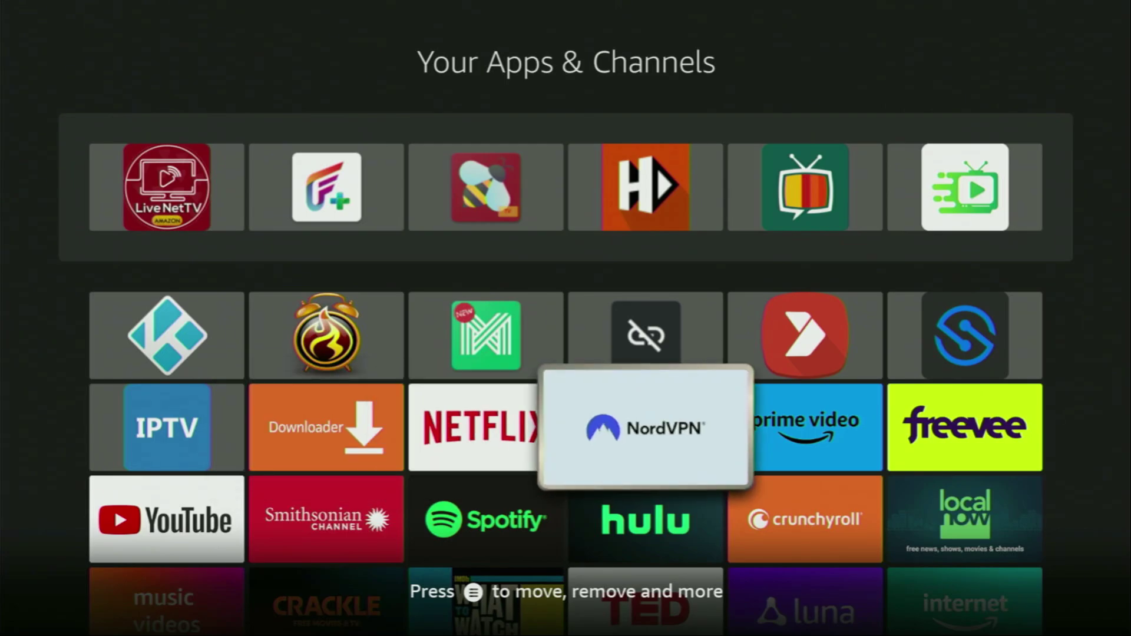
{"action": "key", "text": "Return"}
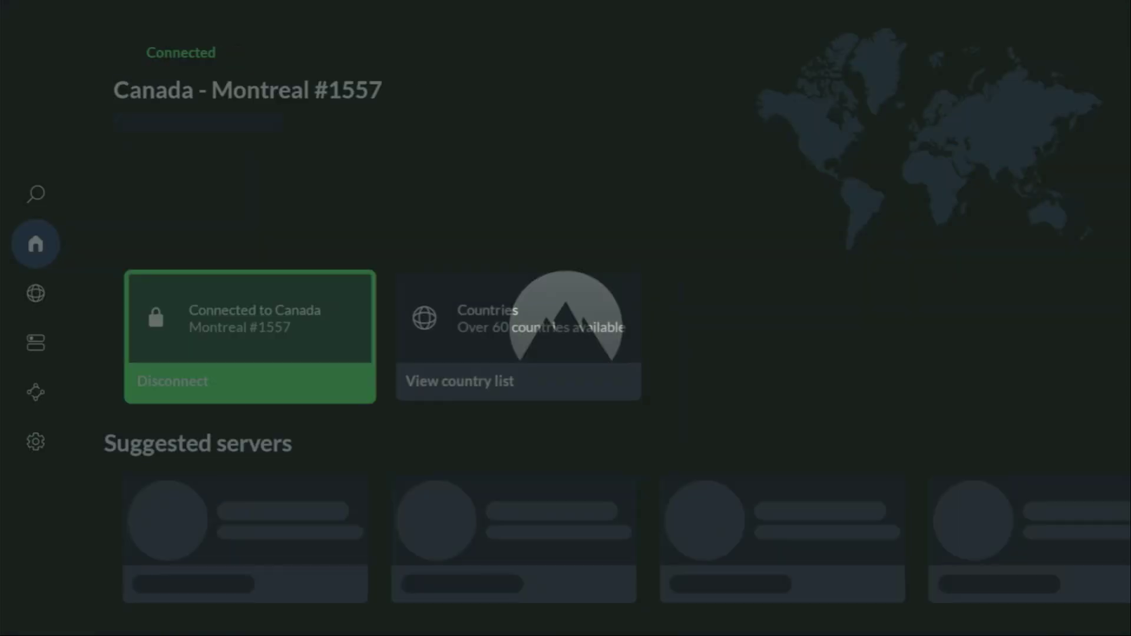
Open NordVPN's country list from the countries card.
{"action": "key", "text": "Right"}
{"action": "key", "text": "Down"}
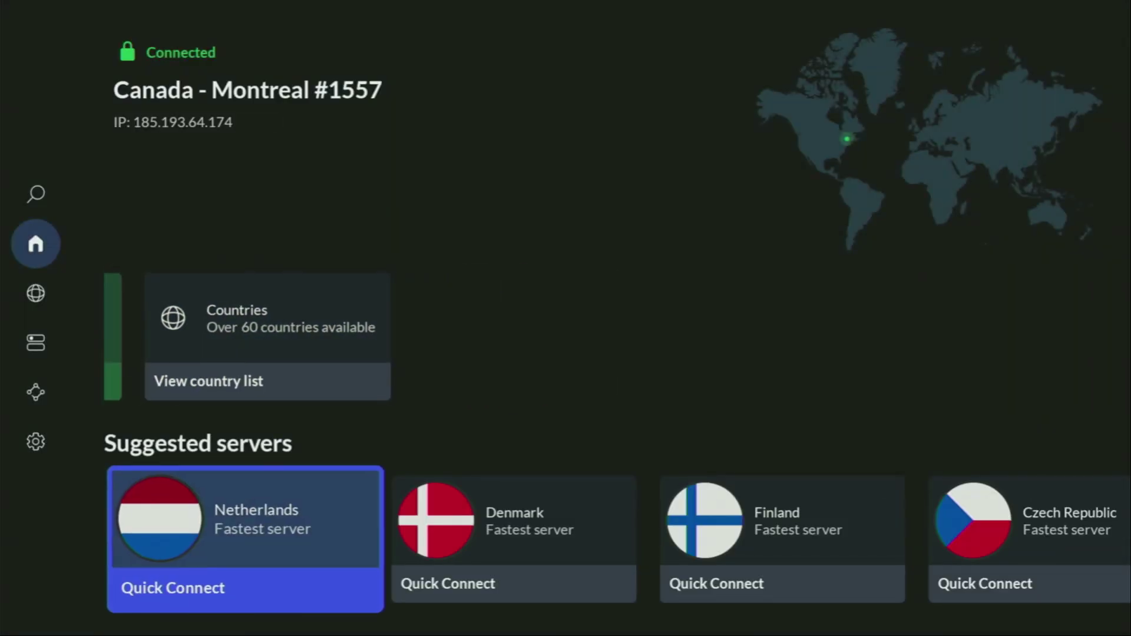
{"action": "key", "text": "Right"}
{"action": "key", "text": "Right"}
{"action": "key", "text": "Right"}
{"action": "key", "text": "Up"}
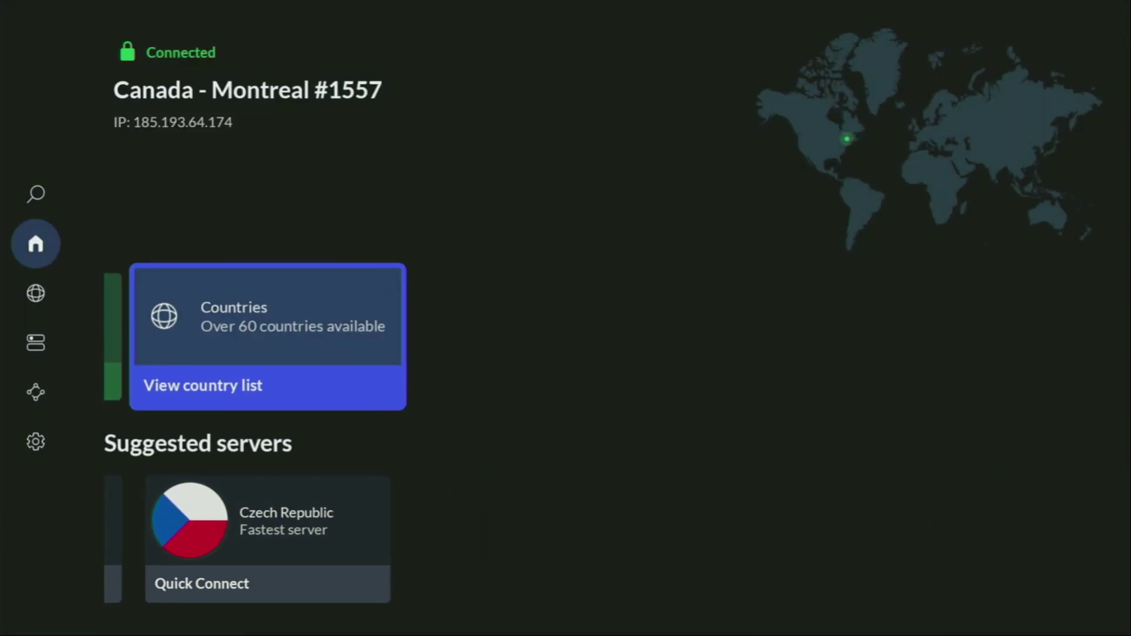
{"action": "key", "text": "Return"}
Move down the alphabetical country rows to Iceland and connect to Reykjavik.
{"action": "key", "text": "Right"}
{"action": "key", "text": "Right"}
{"action": "key", "text": "Right"}
{"action": "key", "text": "Right"}
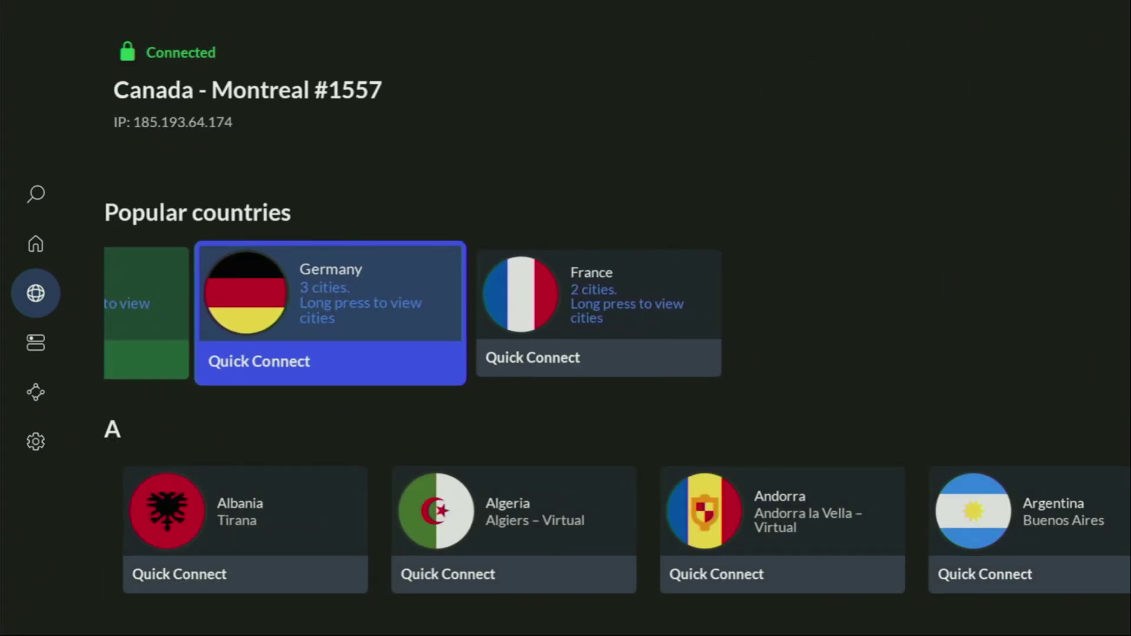
{"action": "key", "text": "Down"}
{"action": "key", "text": "Right"}
{"action": "key", "text": "Right"}
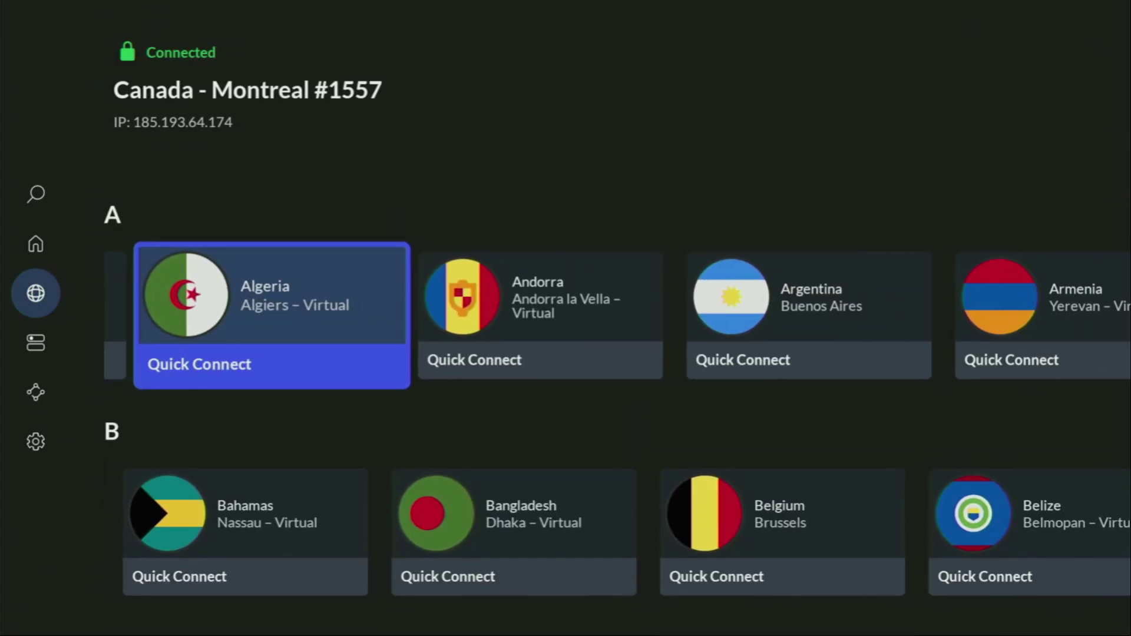
{"action": "key", "text": "Right"}
{"action": "key", "text": "Right"}
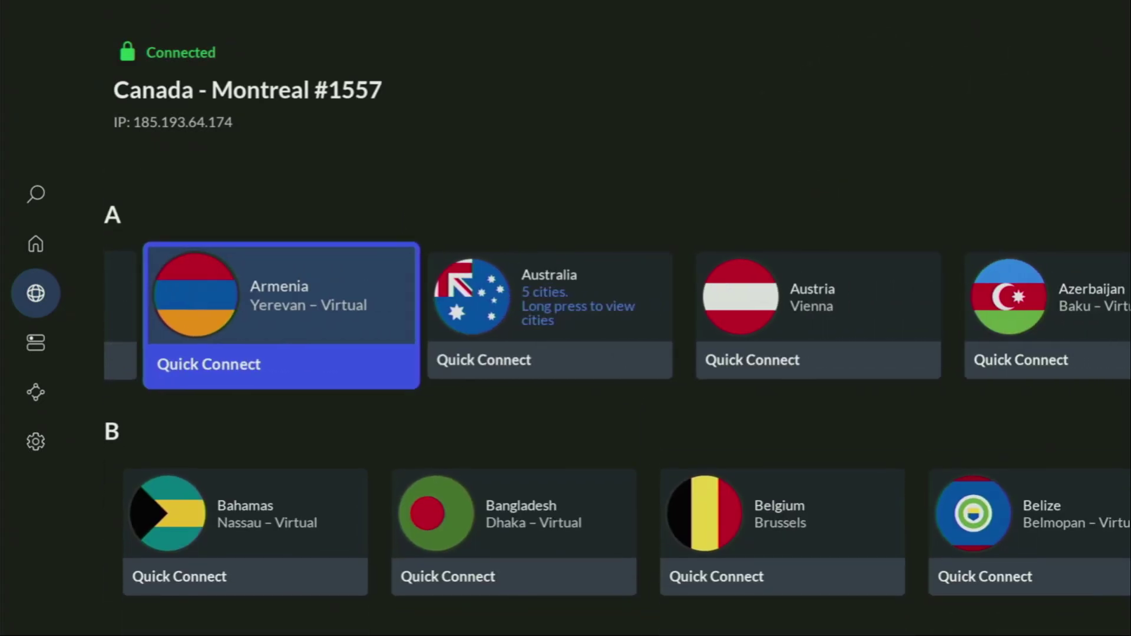
{"action": "key", "text": "Right"}
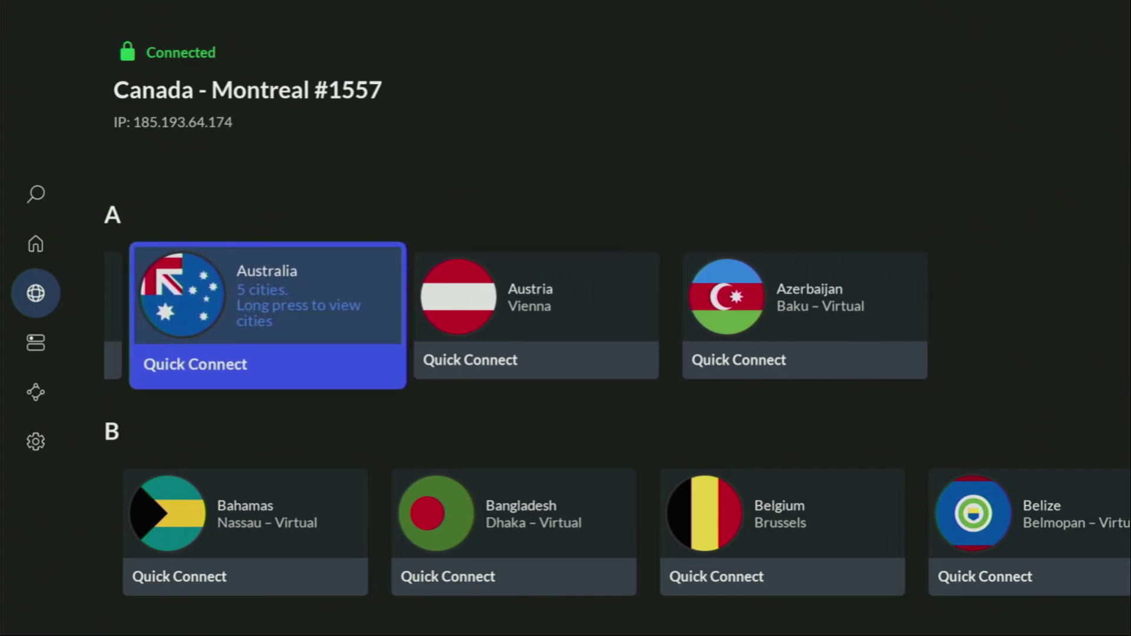
{"action": "key", "text": "Right"}
{"action": "key", "text": "Right"}
{"action": "key", "text": "Down"}
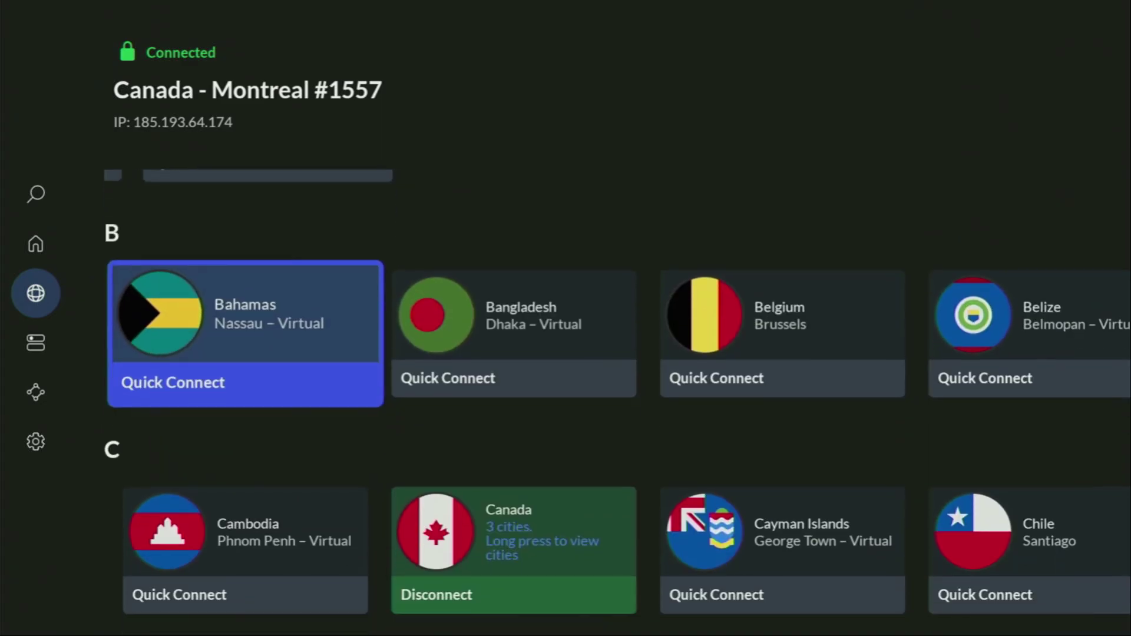
{"action": "key", "text": "Down"}
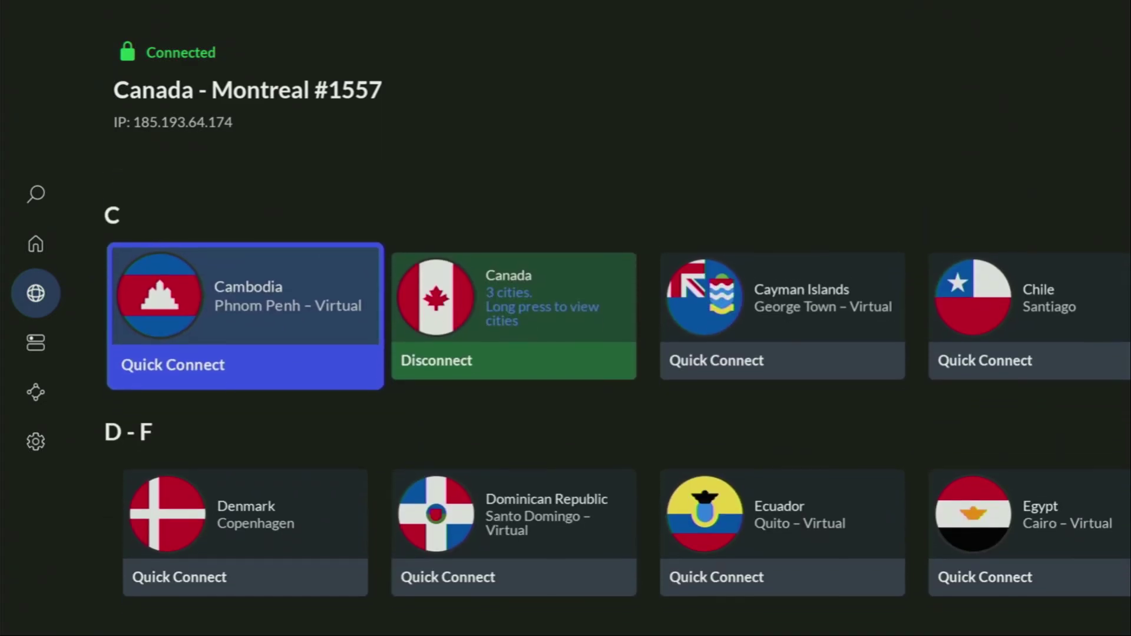
{"action": "key", "text": "Down"}
{"action": "key", "text": "Down"}
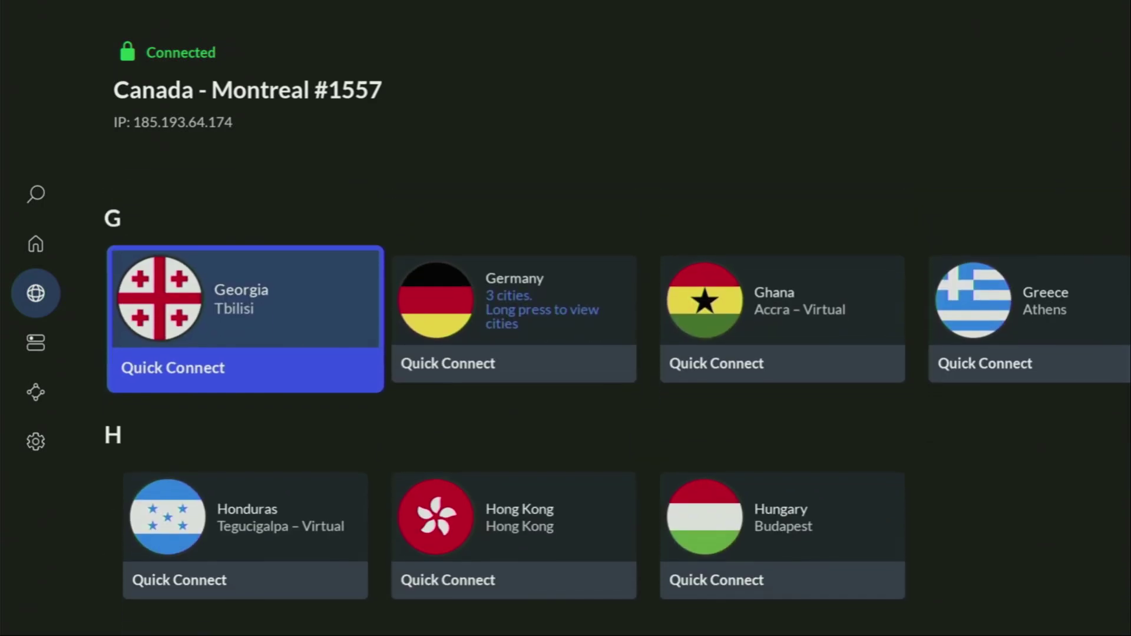
{"action": "key", "text": "Down"}
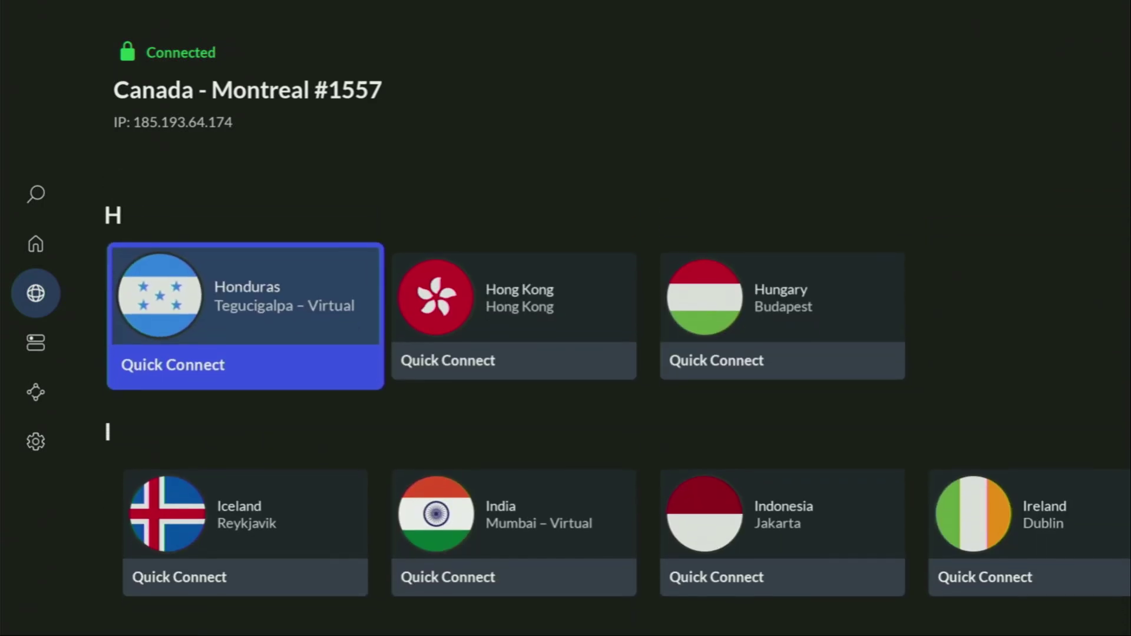
{"action": "key", "text": "Down"}
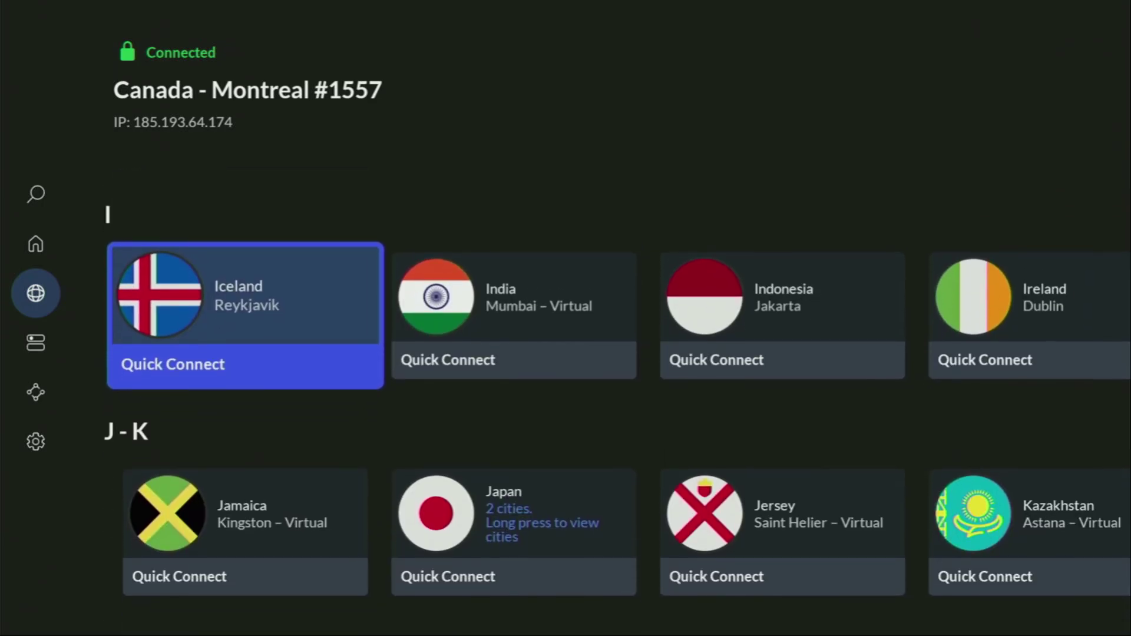
{"action": "key", "text": "Return"}
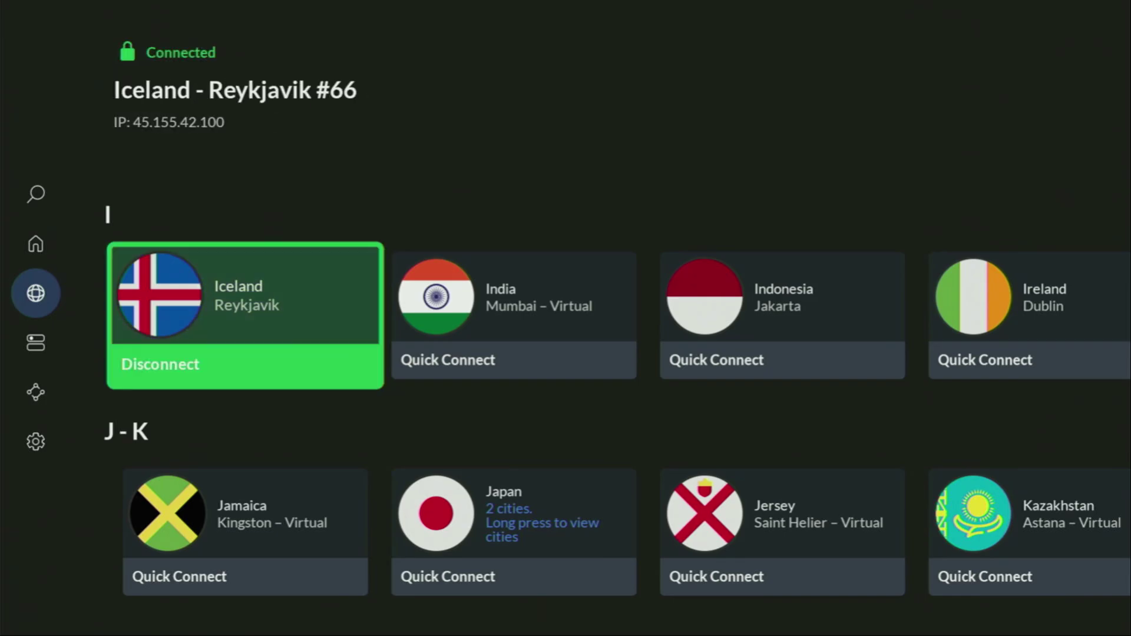
{"action": "key", "text": "Down"}
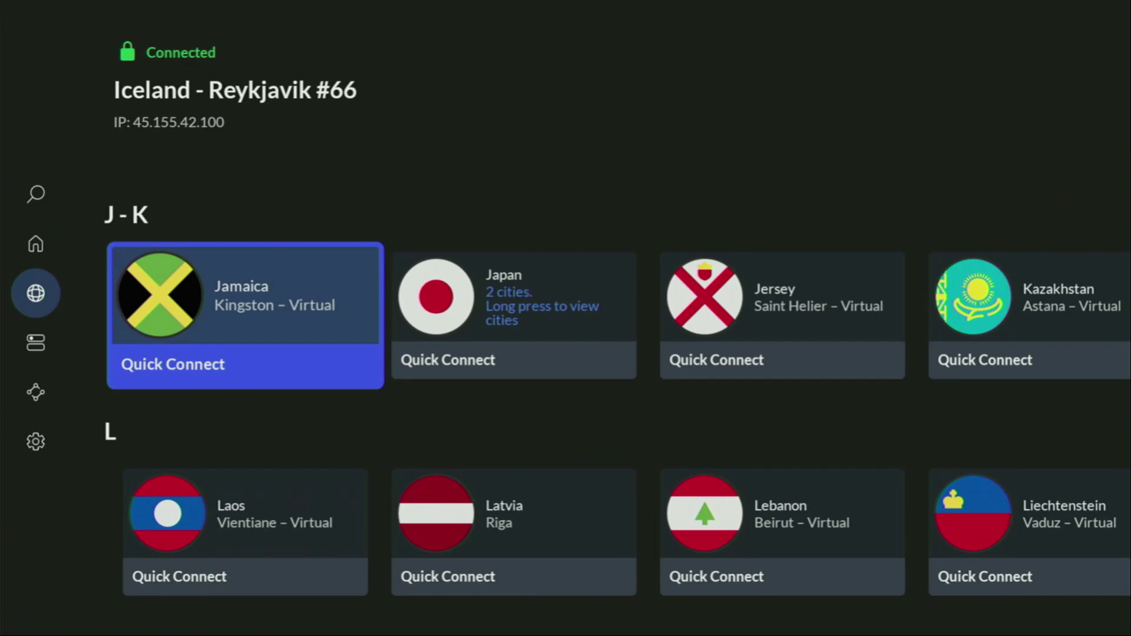
{"action": "key", "text": "Down"}
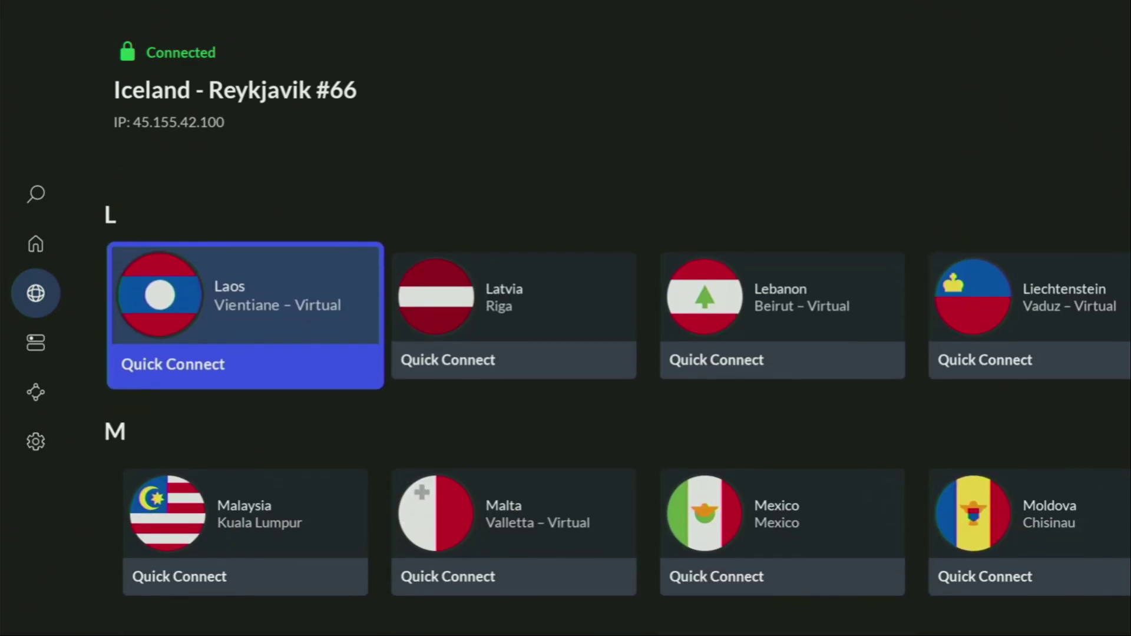
{"action": "key", "text": "Down"}
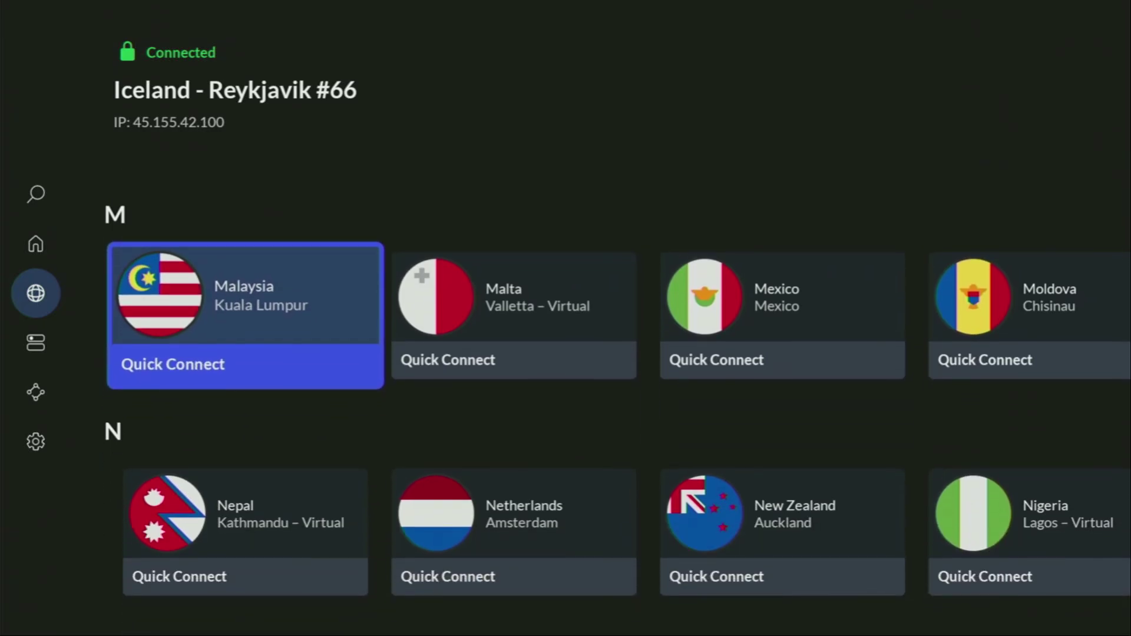
{"action": "key", "text": "Down"}
{"action": "key", "text": "Down"}
{"action": "key", "text": "Down"}
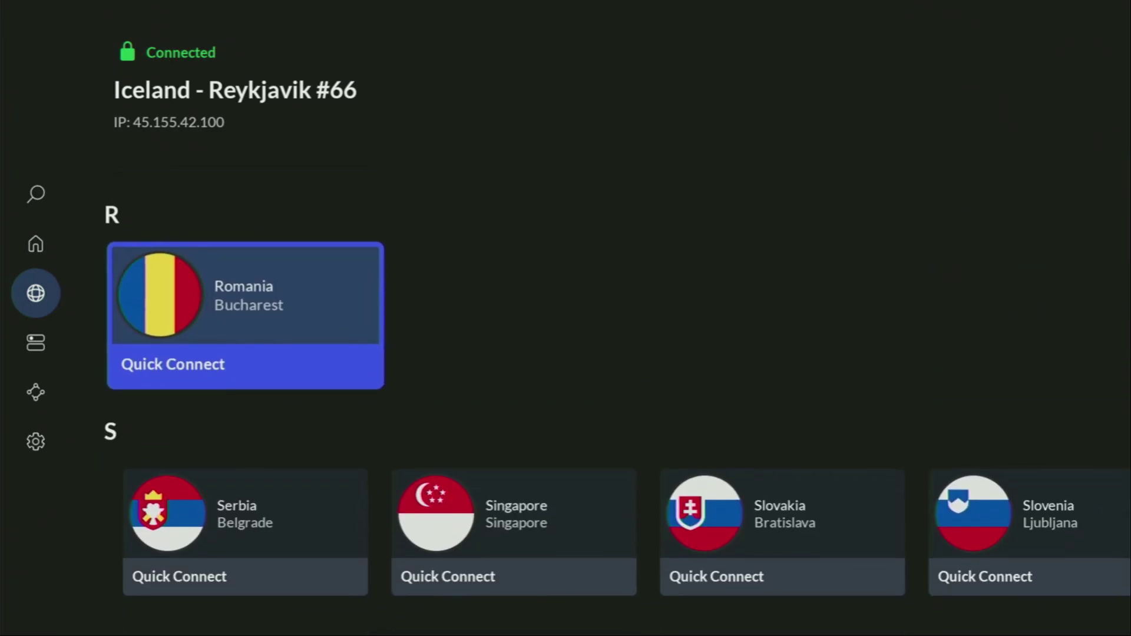
{"action": "key", "text": "Down"}
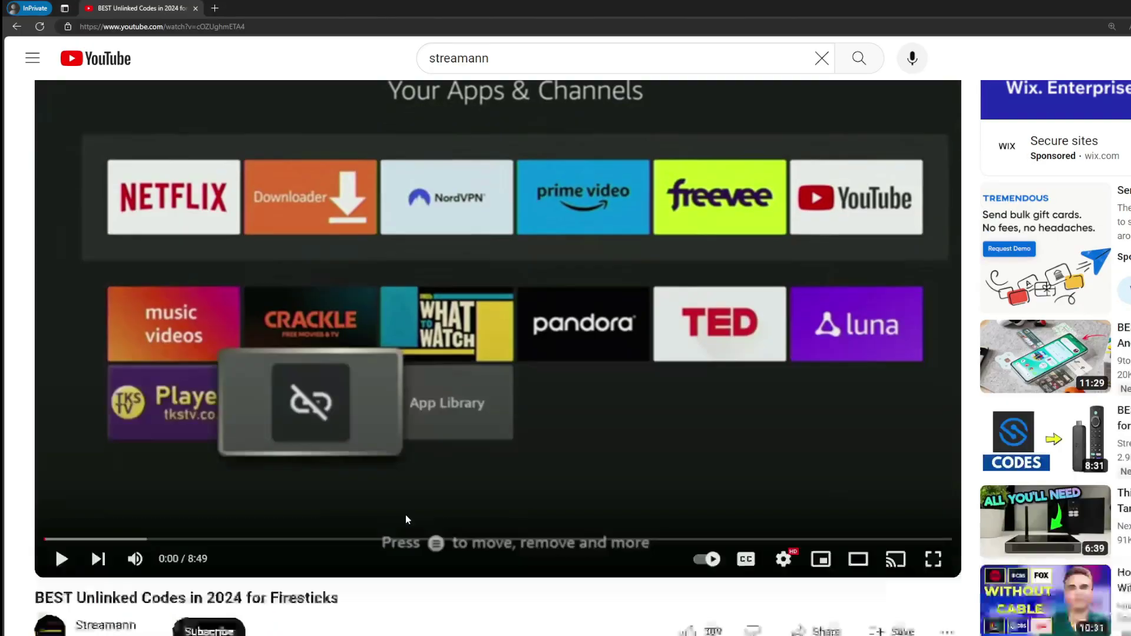
Expand the video description and open the topvpnoffer.com link in the pinned comment.
{"action": "scroll", "coordinate": [405, 519], "scroll_direction": "down", "scroll_amount": 5}
{"action": "left_click", "coordinate": [375, 352]}
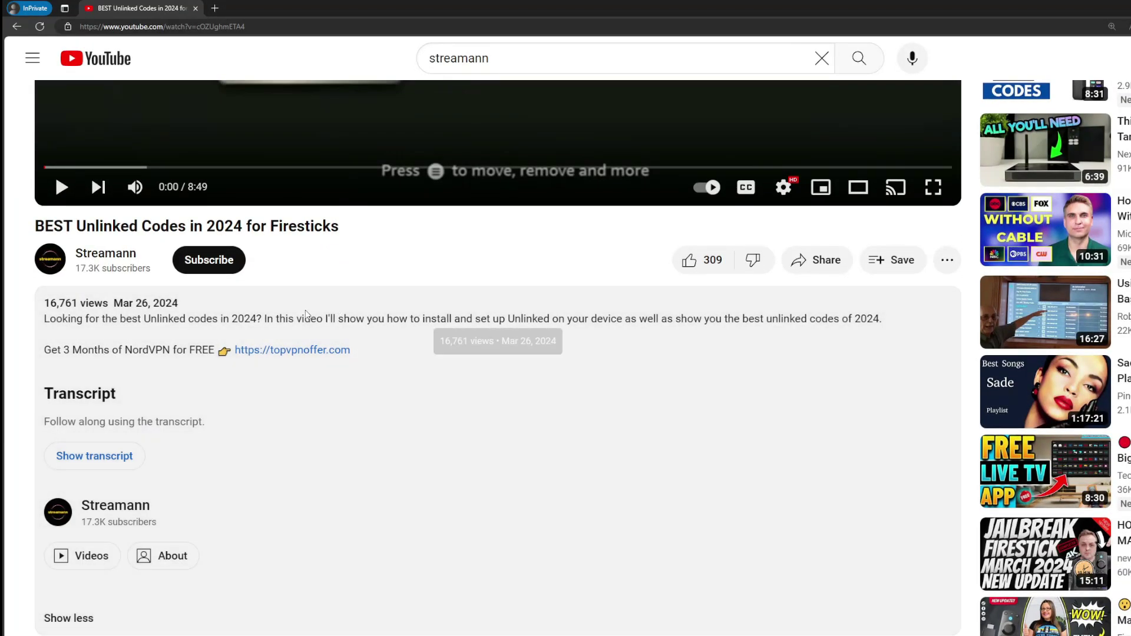
{"action": "scroll", "coordinate": [295, 366], "scroll_direction": "down", "scroll_amount": 5}
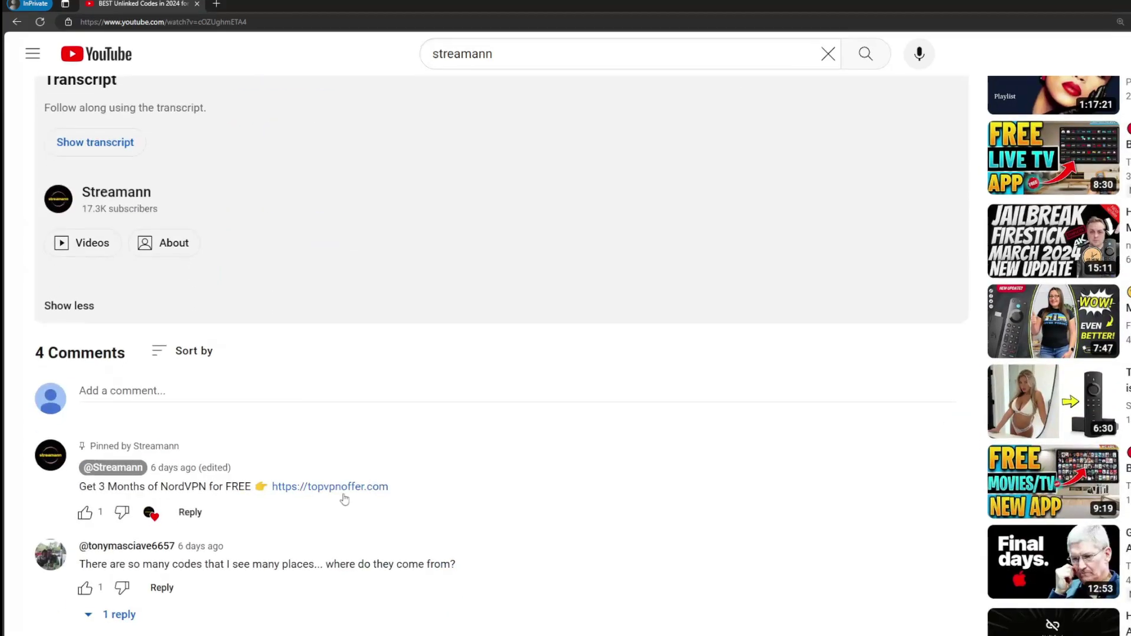
{"action": "left_click_drag", "start_coordinate": [424, 480], "coordinate": [284, 479]}
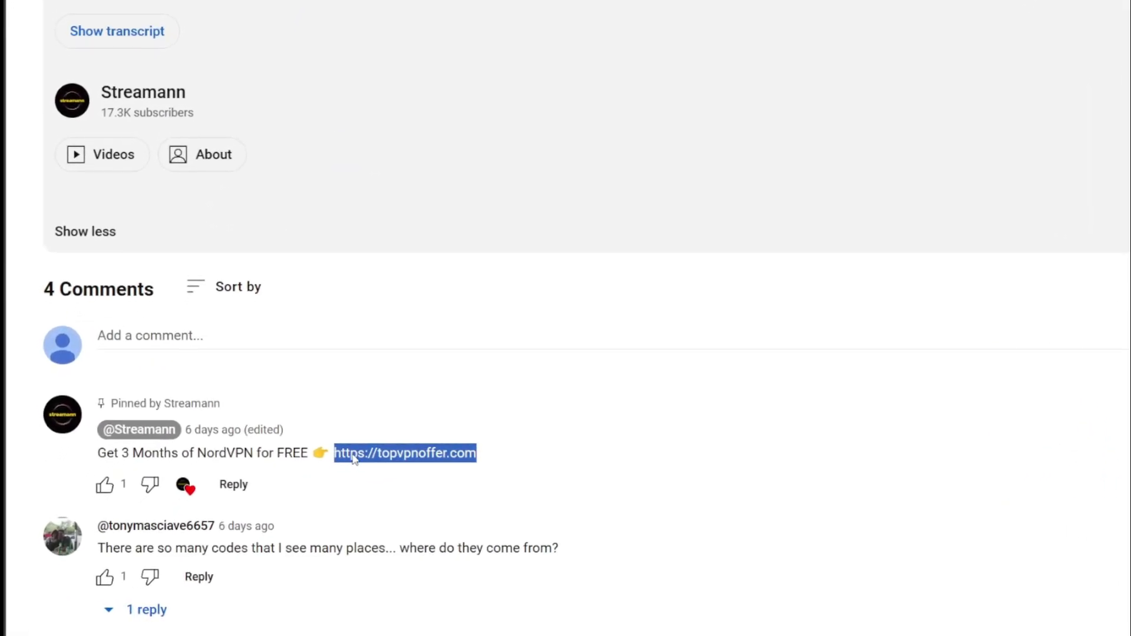
{"action": "left_click", "coordinate": [453, 443]}
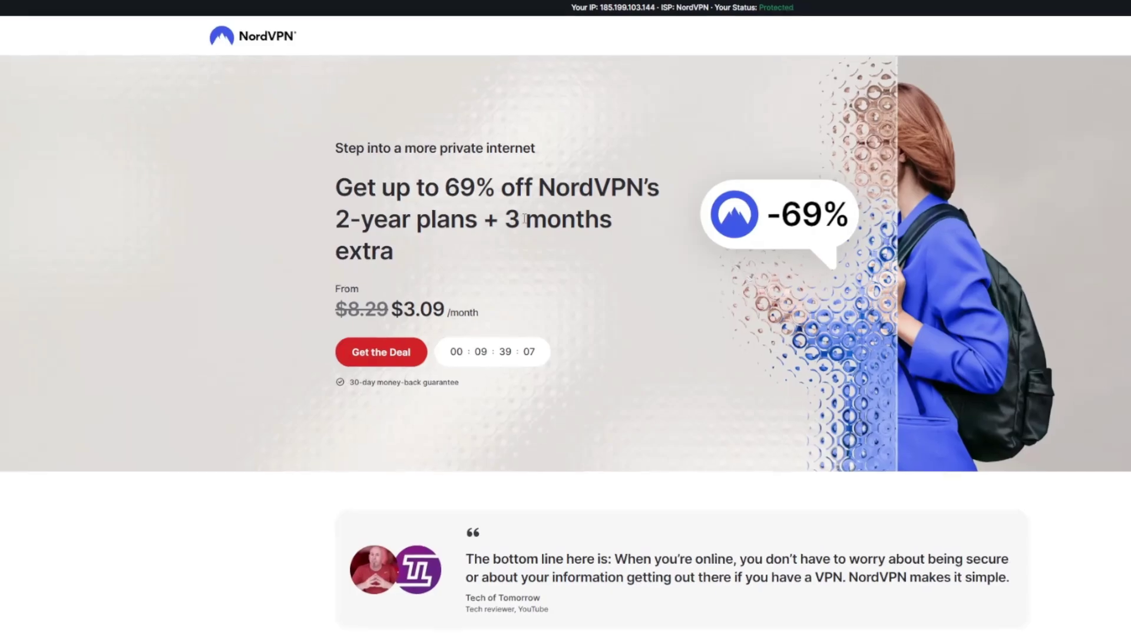
Select the words '3 months extra' in the NordVPN offer headline.
{"action": "left_click_drag", "start_coordinate": [506, 219], "coordinate": [616, 247]}
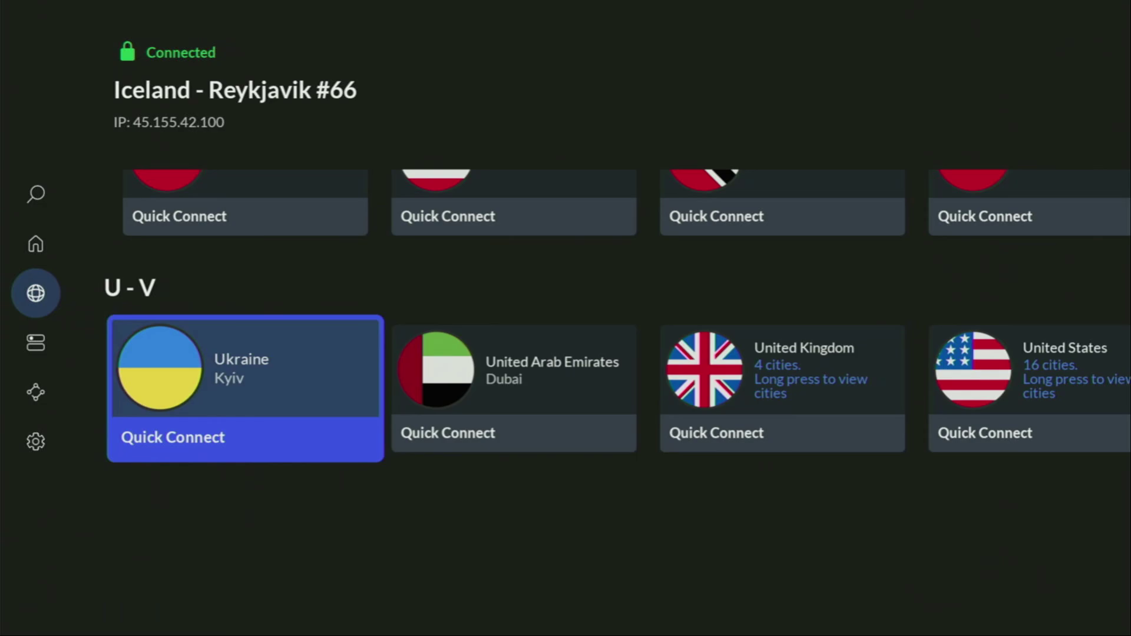
From Home, open Your Apps & Channels and launch Downloader.
{"action": "key", "text": "Home"}
{"action": "key", "text": "Right"}
{"action": "key", "text": "Right"}
{"action": "key", "text": "Right"}
{"action": "key", "text": "Right"}
{"action": "key", "text": "Right"}
{"action": "key", "text": "Right"}
{"action": "key", "text": "Right"}
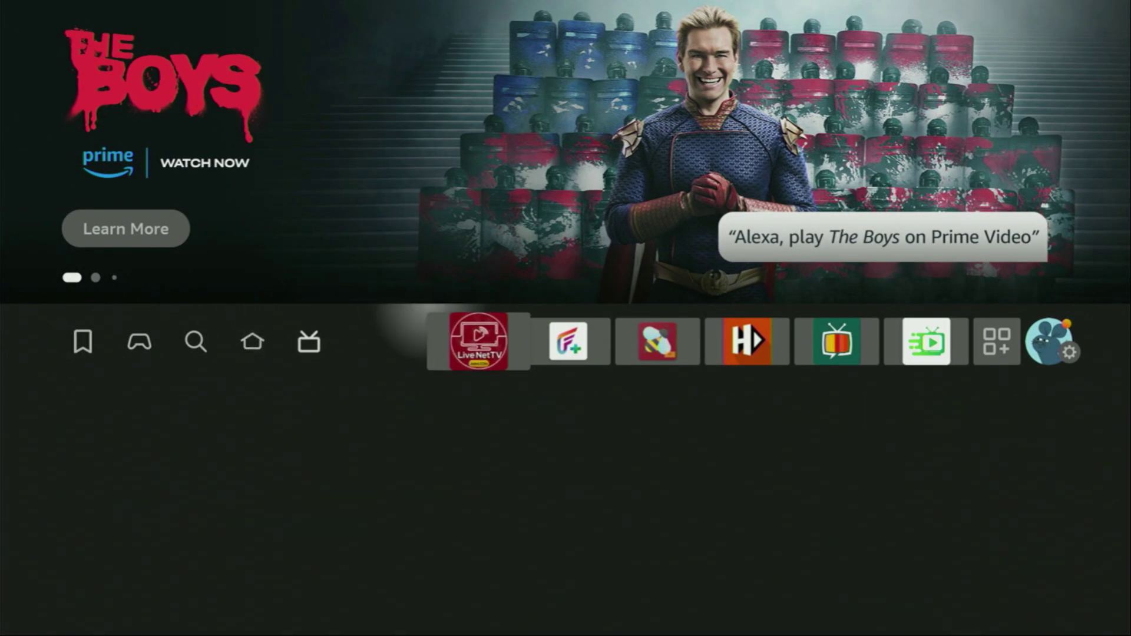
{"action": "key", "text": "Right"}
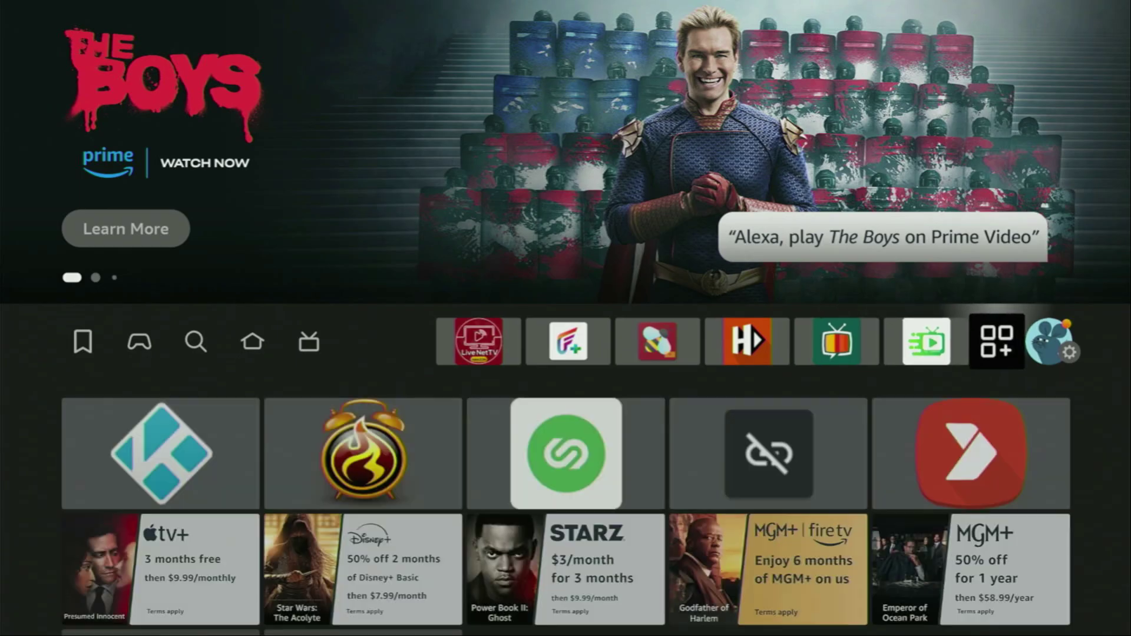
{"action": "key", "text": "Return"}
{"action": "key", "text": "Down"}
{"action": "key", "text": "Down"}
{"action": "key", "text": "Right"}
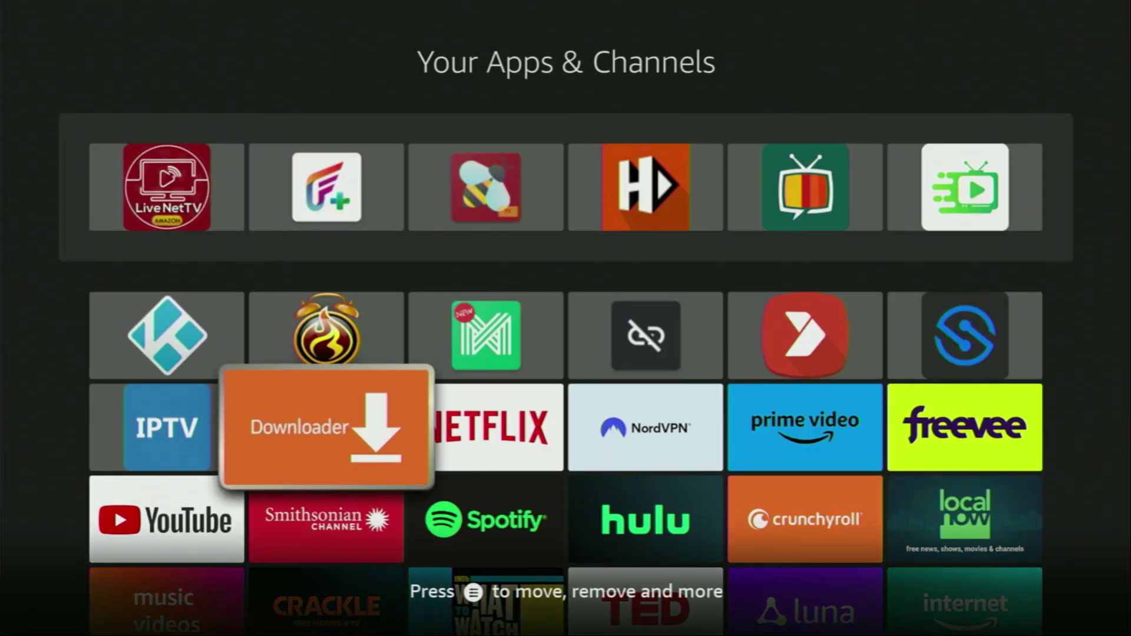
{"action": "key", "text": "Return"}
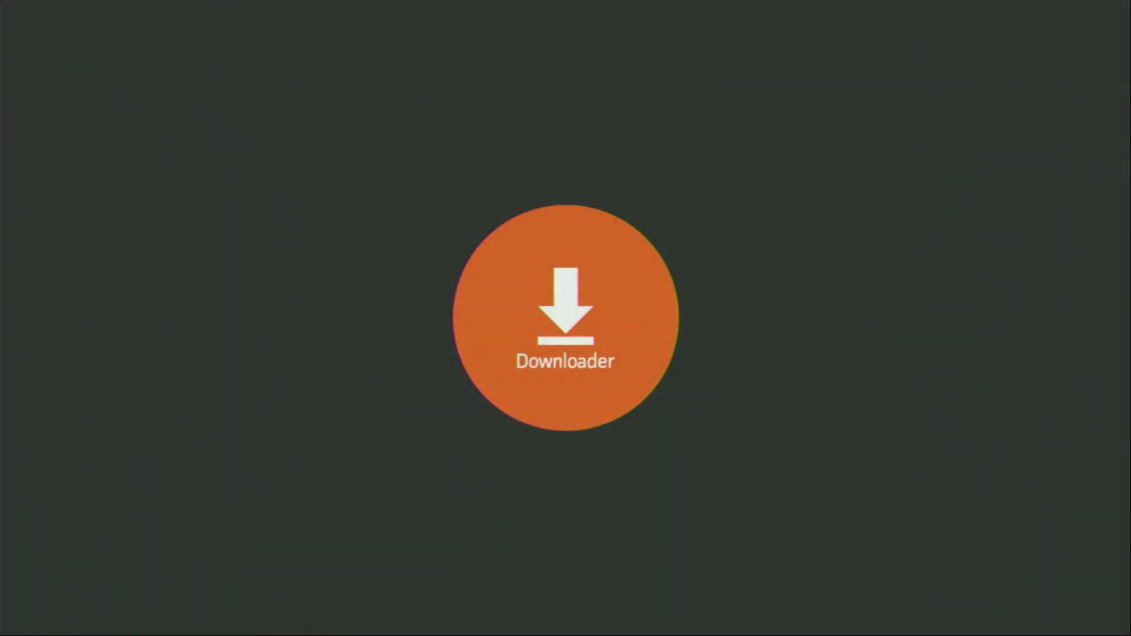
In Downloader's sidebar, return to the Home section and focus the empty URL field.
{"action": "key", "text": "Left"}
{"action": "key", "text": "Up"}
{"action": "key", "text": "Up"}
{"action": "key", "text": "Up"}
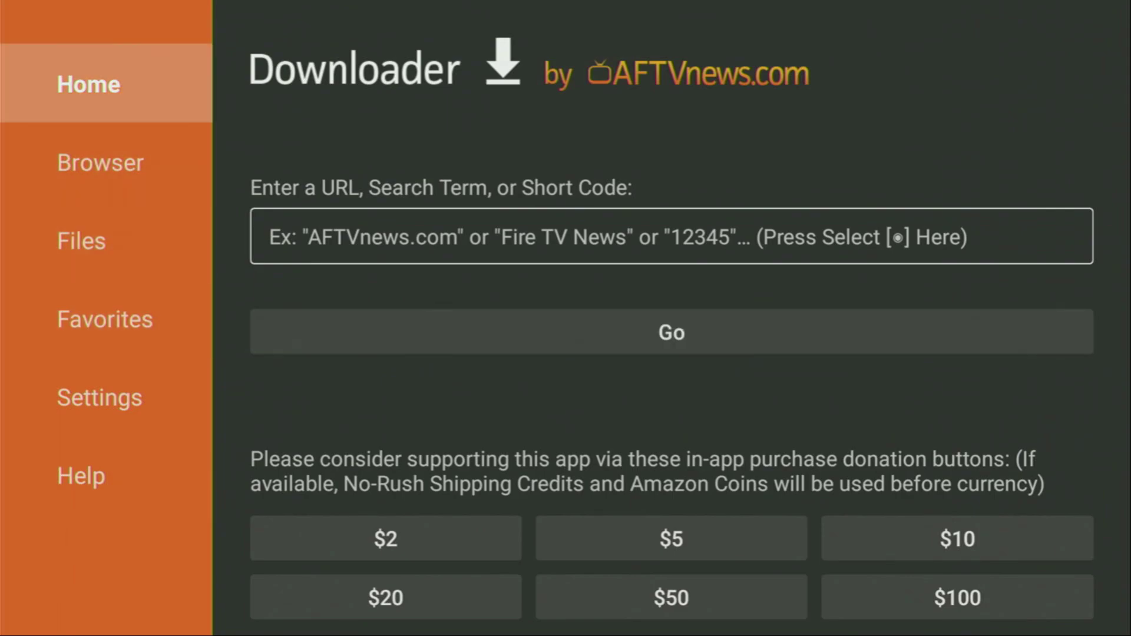
{"action": "key", "text": "Down"}
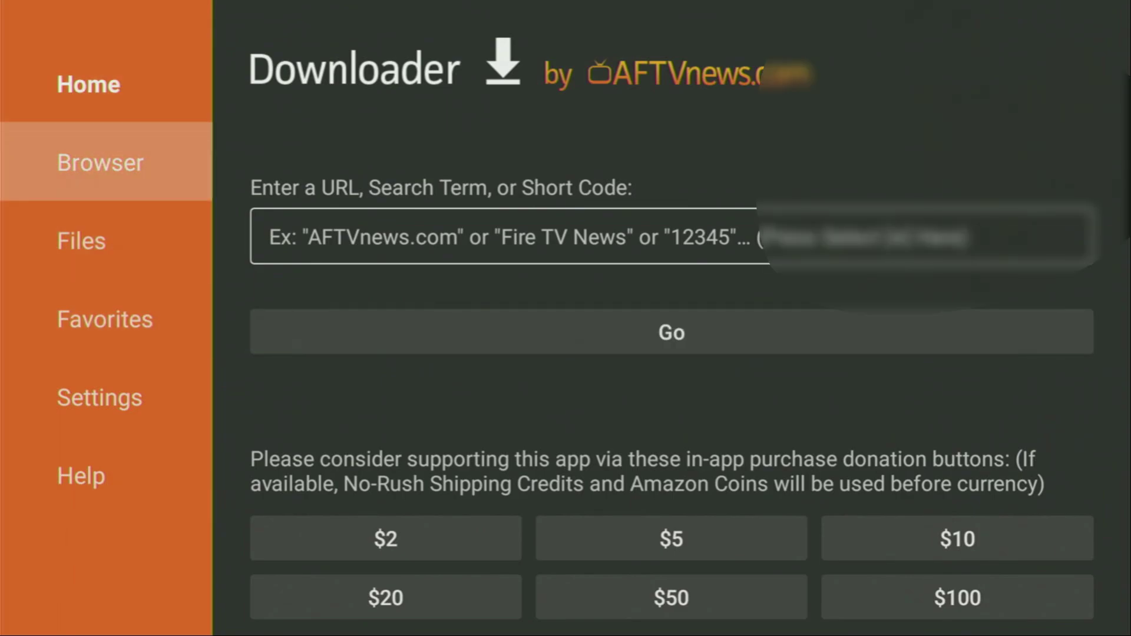
{"action": "key", "text": "Up"}
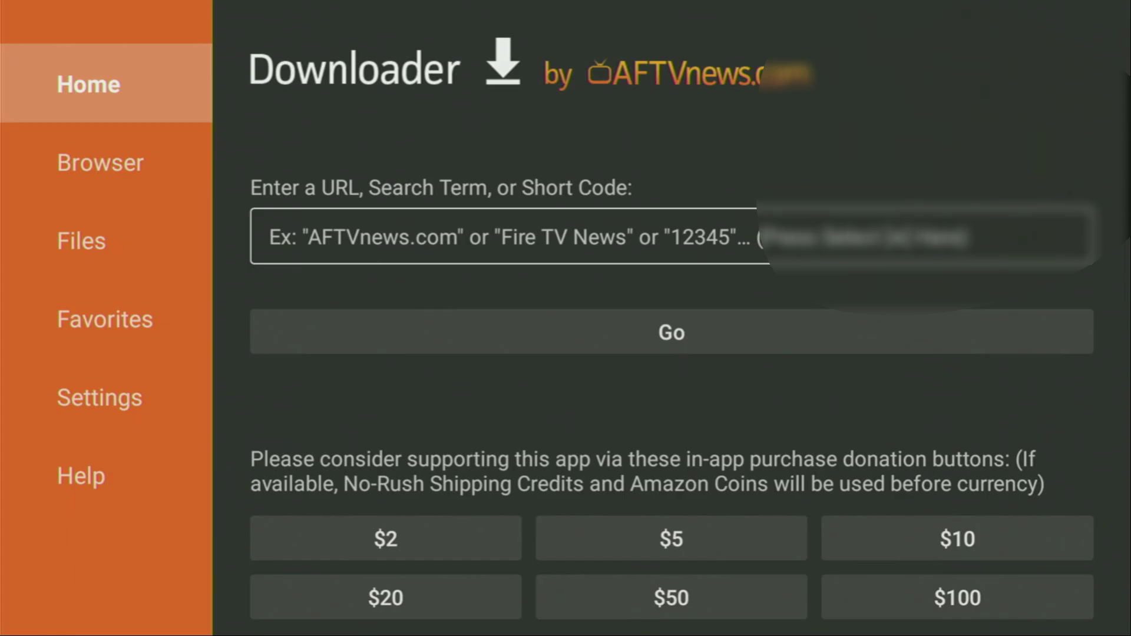
{"action": "key", "text": "Right"}
{"action": "key", "text": "Up"}
Spell 'iptvsmarters' in Downloader's URL field with the on-screen keyboard.
{"action": "key", "text": "Return"}
{"action": "key", "text": "Right"}
{"action": "key", "text": "Right"}
{"action": "key", "text": "Right"}
{"action": "key", "text": "Right"}
{"action": "key", "text": "Right"}
{"action": "key", "text": "Right"}
{"action": "key", "text": "Right"}
{"action": "key", "text": "Right"}
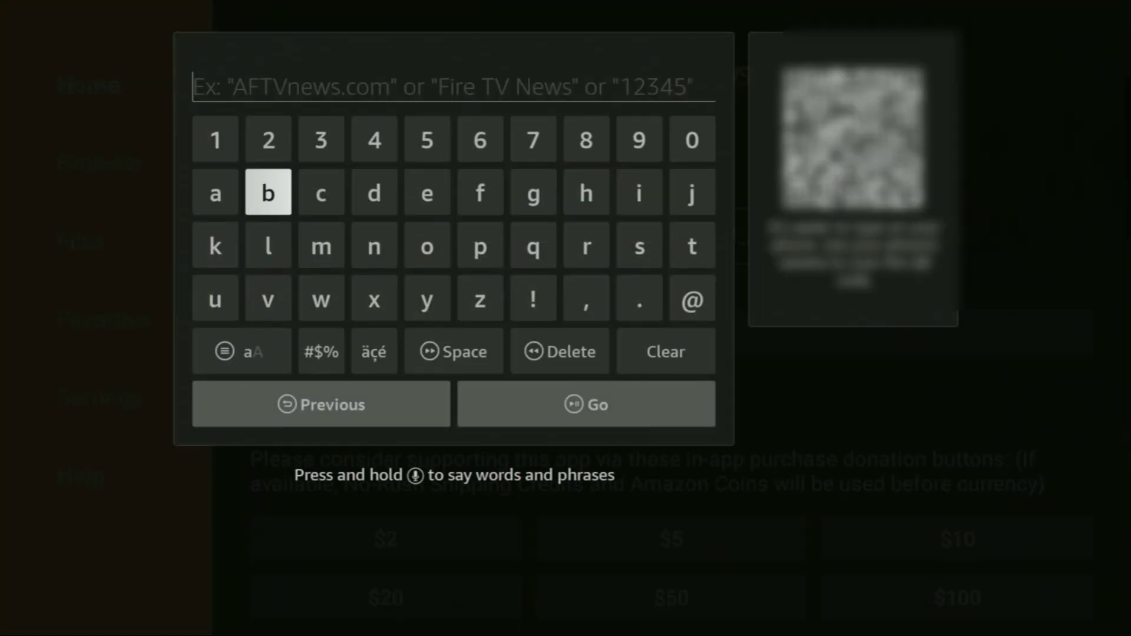
{"action": "key", "text": "Return"}
{"action": "key", "text": "Down"}
{"action": "key", "text": "Left"}
{"action": "key", "text": "Left"}
{"action": "key", "text": "Left"}
{"action": "key", "text": "Return"}
{"action": "key", "text": "Right"}
{"action": "key", "text": "Right"}
{"action": "key", "text": "Right"}
{"action": "key", "text": "Right"}
{"action": "key", "text": "Return"}
{"action": "key", "text": "Down"}
{"action": "key", "text": "Right"}
{"action": "key", "text": "Right"}
{"action": "key", "text": "Return"}
{"action": "key", "text": "Up"}
{"action": "key", "text": "Right"}
{"action": "key", "text": "Right"}
{"action": "key", "text": "Right"}
{"action": "key", "text": "Right"}
{"action": "key", "text": "Right"}
{"action": "key", "text": "Right"}
{"action": "key", "text": "Right"}
{"action": "key", "text": "Return"}
{"action": "key", "text": "Left"}
{"action": "key", "text": "Left"}
{"action": "key", "text": "Left"}
{"action": "key", "text": "Left"}
{"action": "key", "text": "Left"}
{"action": "key", "text": "Left"}
{"action": "key", "text": "Return"}
{"action": "key", "text": "Up"}
Add '.com' to complete iptvsmarters.com and select Go to load it.
{"action": "key", "text": "Left"}
{"action": "key", "text": "Left"}
{"action": "key", "text": "Return"}
{"action": "key", "text": "Down"}
{"action": "key", "text": "Right"}
{"action": "key", "text": "Right"}
{"action": "key", "text": "Right"}
{"action": "key", "text": "Right"}
{"action": "key", "text": "Right"}
{"action": "key", "text": "Right"}
{"action": "key", "text": "Right"}
{"action": "key", "text": "Return"}
{"action": "key", "text": "Right"}
{"action": "key", "text": "Right"}
{"action": "key", "text": "Return"}
{"action": "key", "text": "Up"}
{"action": "key", "text": "Left"}
{"action": "key", "text": "Left"}
{"action": "key", "text": "Left"}
{"action": "key", "text": "Left"}
{"action": "key", "text": "Left"}
{"action": "key", "text": "Return"}
{"action": "key", "text": "Down"}
{"action": "key", "text": "Right"}
{"action": "key", "text": "Right"}
{"action": "key", "text": "Right"}
{"action": "key", "text": "Return"}
{"action": "key", "text": "Right"}
{"action": "key", "text": "Return"}
{"action": "key", "text": "Down"}
{"action": "key", "text": "Return"}
{"action": "key", "text": "Up"}
{"action": "key", "text": "Up"}
{"action": "key", "text": "Left"}
{"action": "key", "text": "Left"}
{"action": "key", "text": "Left"}
{"action": "key", "text": "Left"}
{"action": "key", "text": "Left"}
{"action": "key", "text": "Left"}
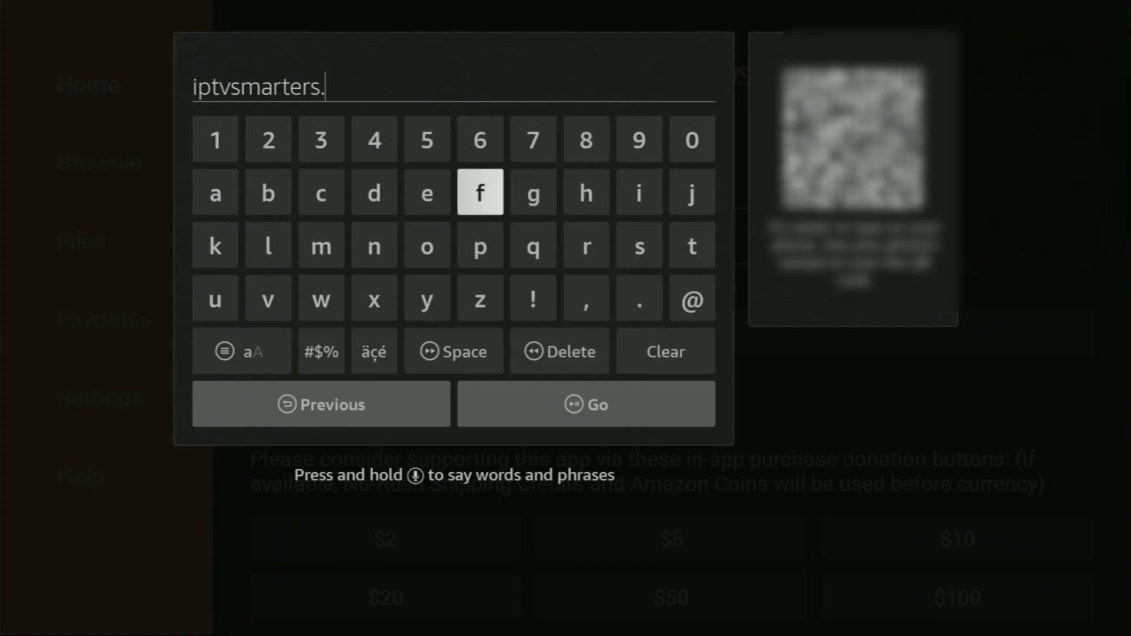
{"action": "key", "text": "Return"}
{"action": "key", "text": "Down"}
{"action": "key", "text": "Right"}
{"action": "key", "text": "Right"}
{"action": "key", "text": "Return"}
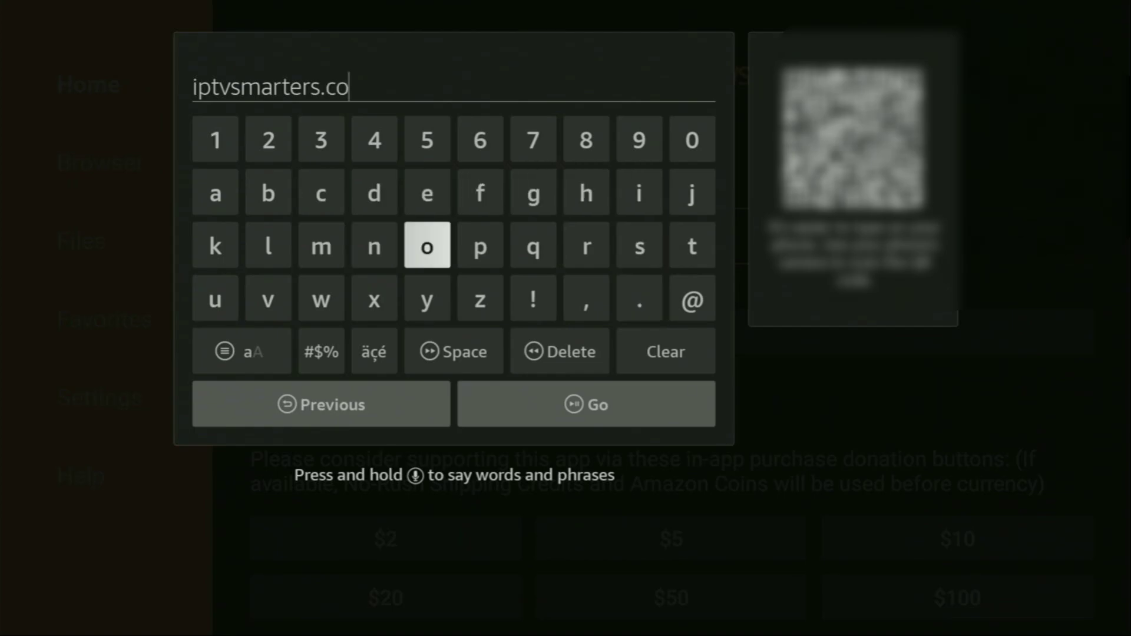
{"action": "key", "text": "Left"}
{"action": "key", "text": "Left"}
{"action": "key", "text": "Return"}
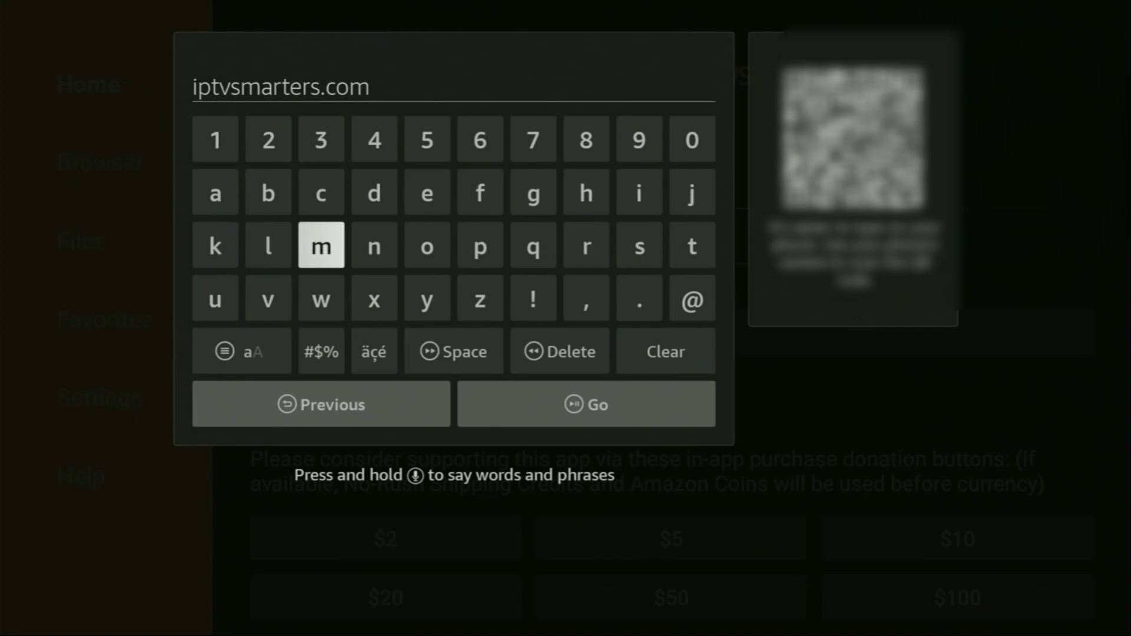
{"action": "key", "text": "Down"}
{"action": "key", "text": "Down"}
{"action": "key", "text": "Right"}
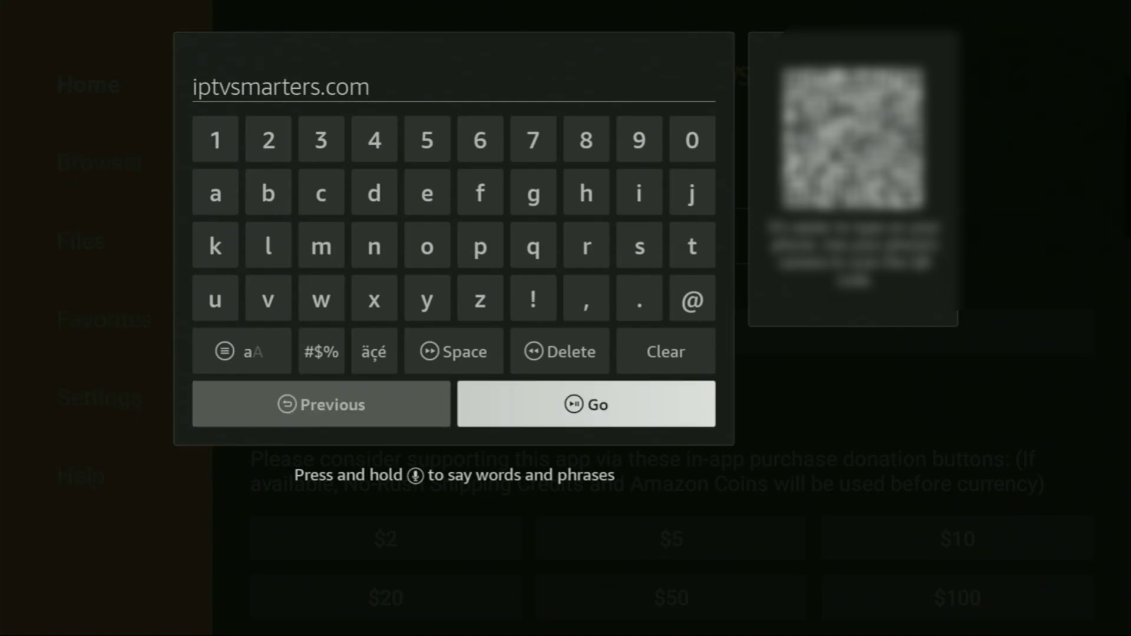
{"action": "key", "text": "Return"}
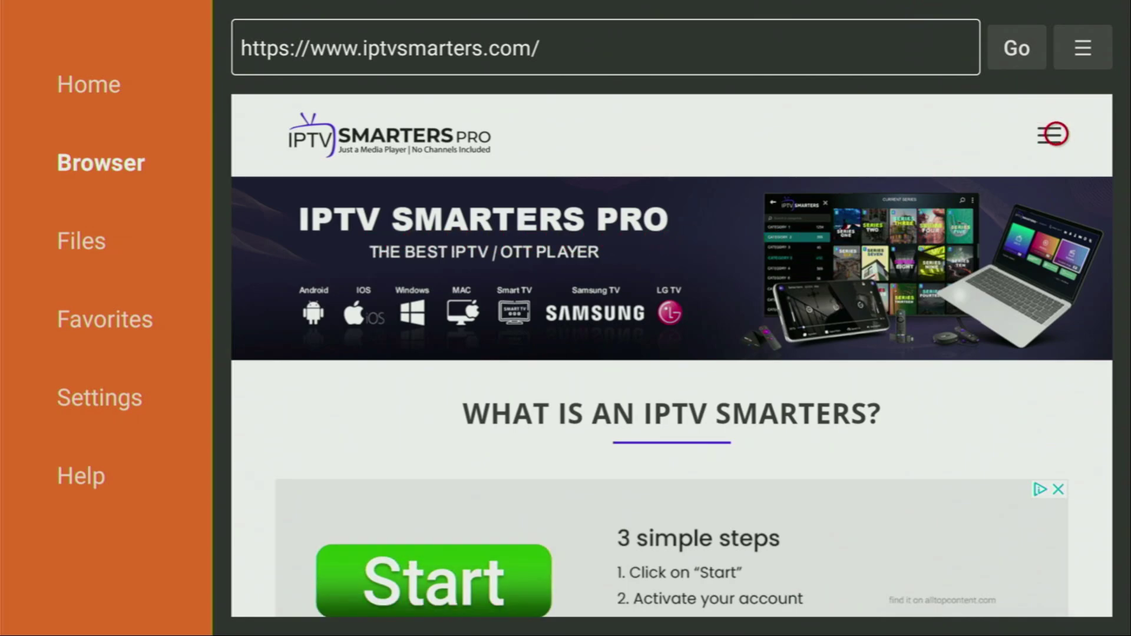
From the site's hamburger menu, go to DOWNLOADS and choose .APK FILE.
{"action": "left_click", "coordinate": [1049, 135]}
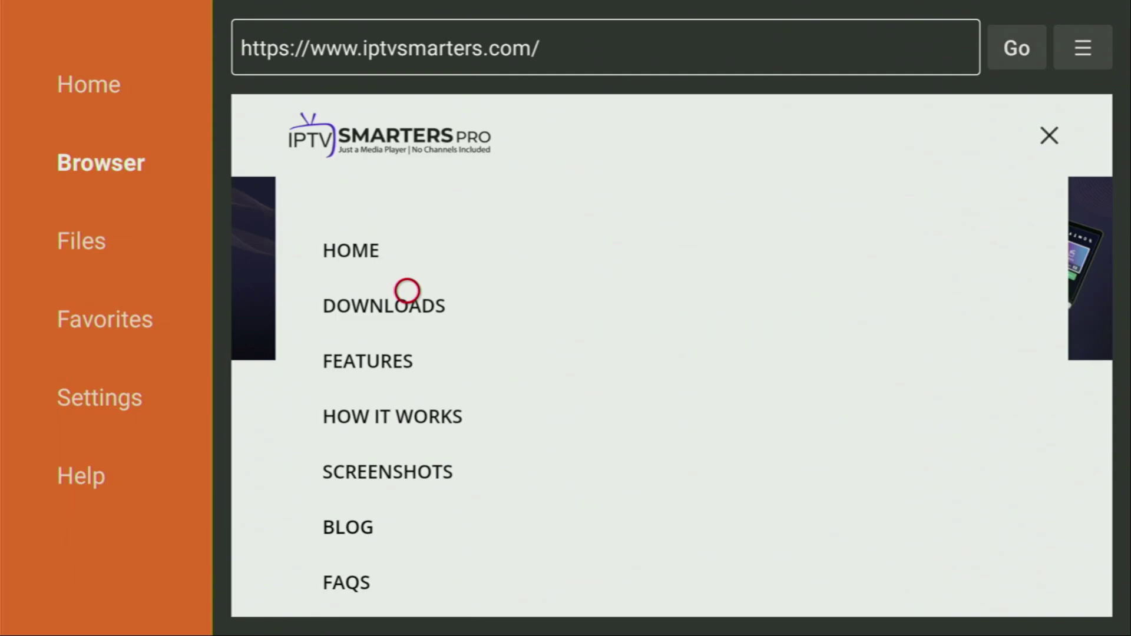
{"action": "left_click", "coordinate": [408, 291]}
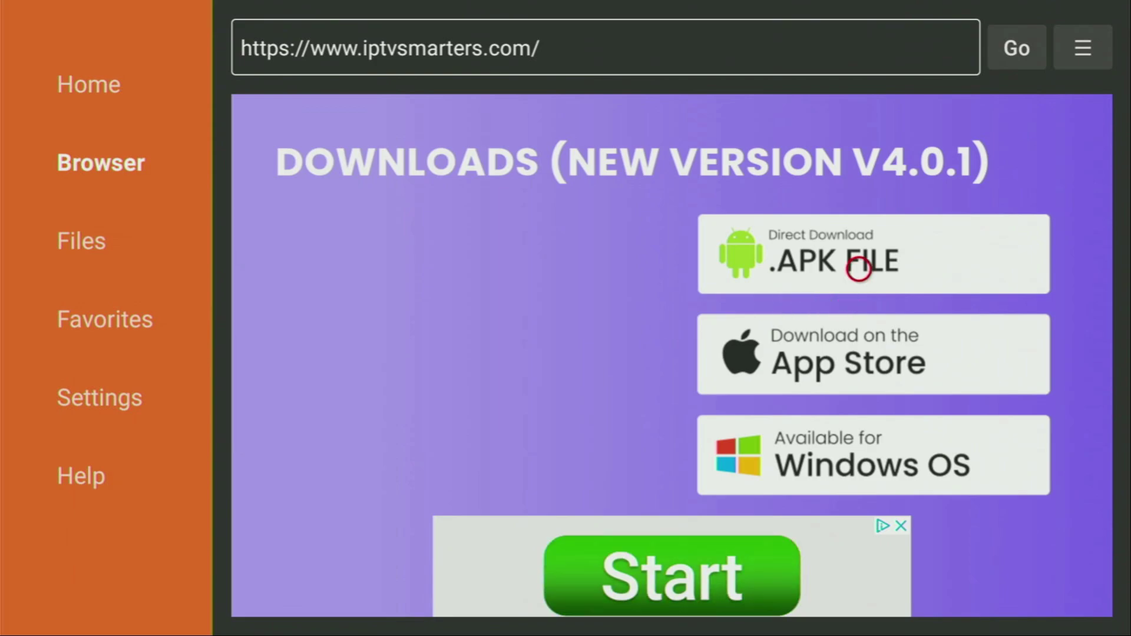
{"action": "left_click", "coordinate": [858, 270]}
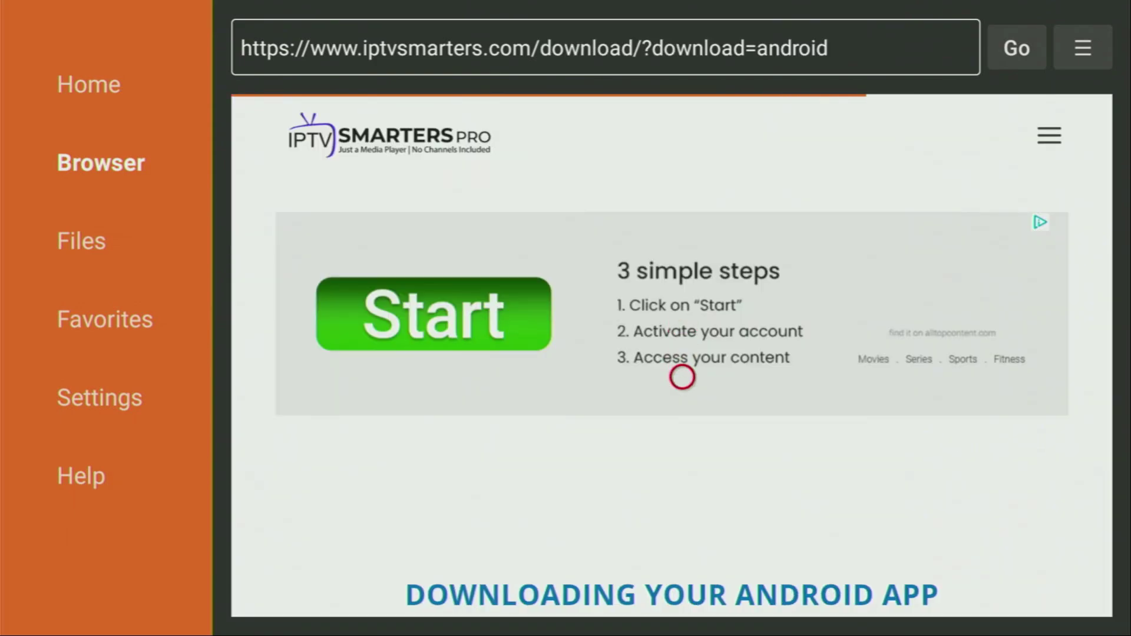
Scroll down and use the 'click here' link to start the APK download.
{"action": "scroll", "coordinate": [682, 573], "scroll_direction": "down", "scroll_amount": 5}
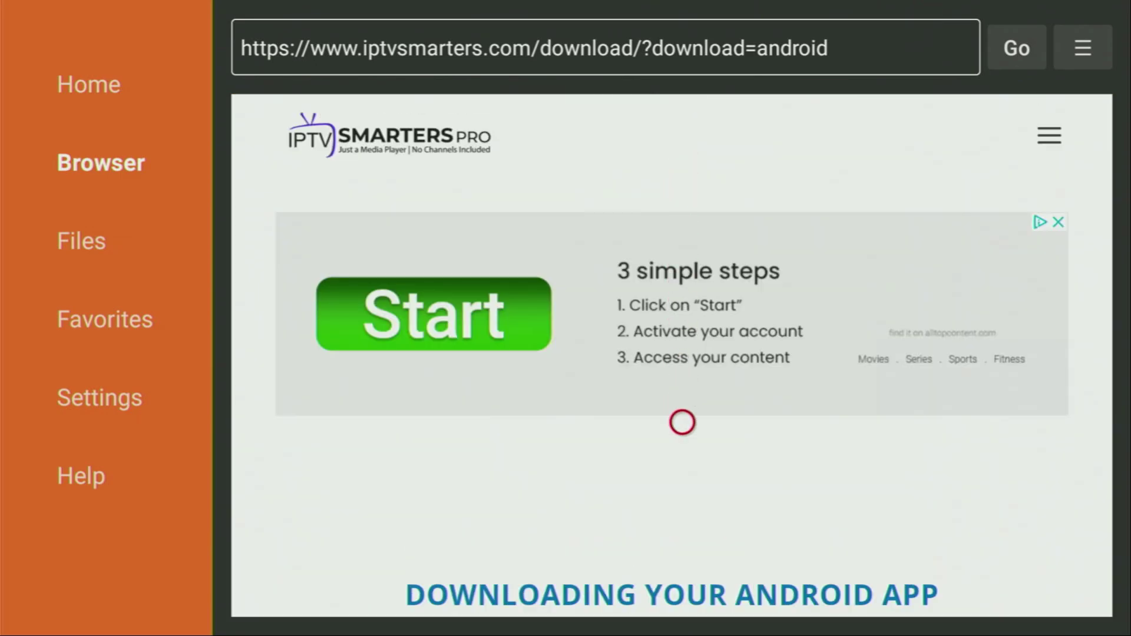
{"action": "scroll", "coordinate": [678, 593], "scroll_direction": "down", "scroll_amount": 5}
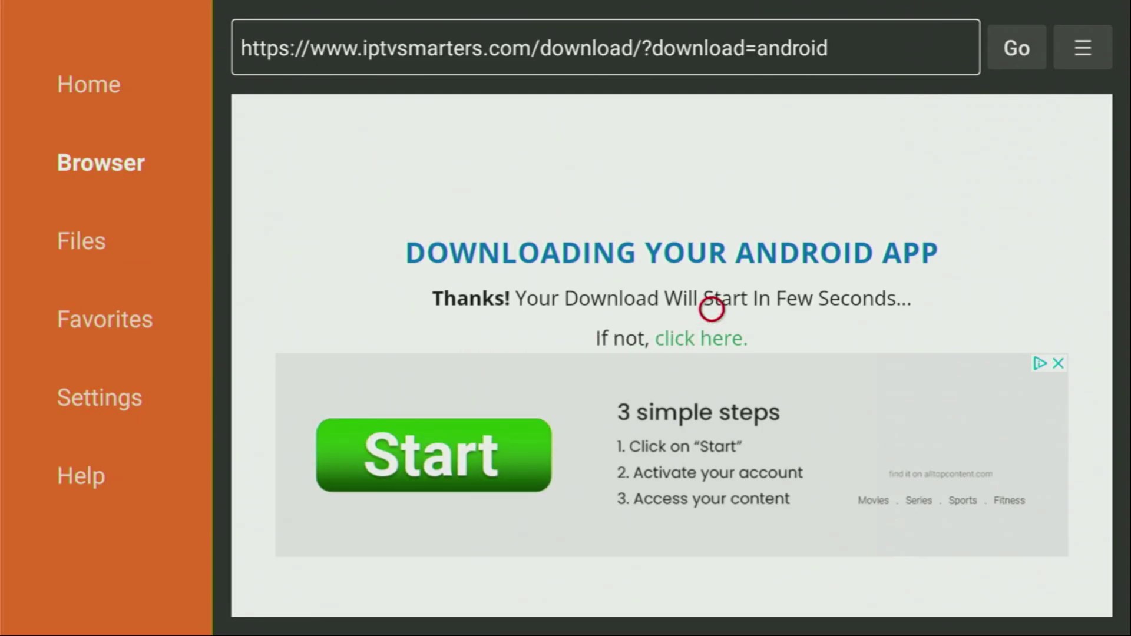
{"action": "left_click", "coordinate": [712, 339]}
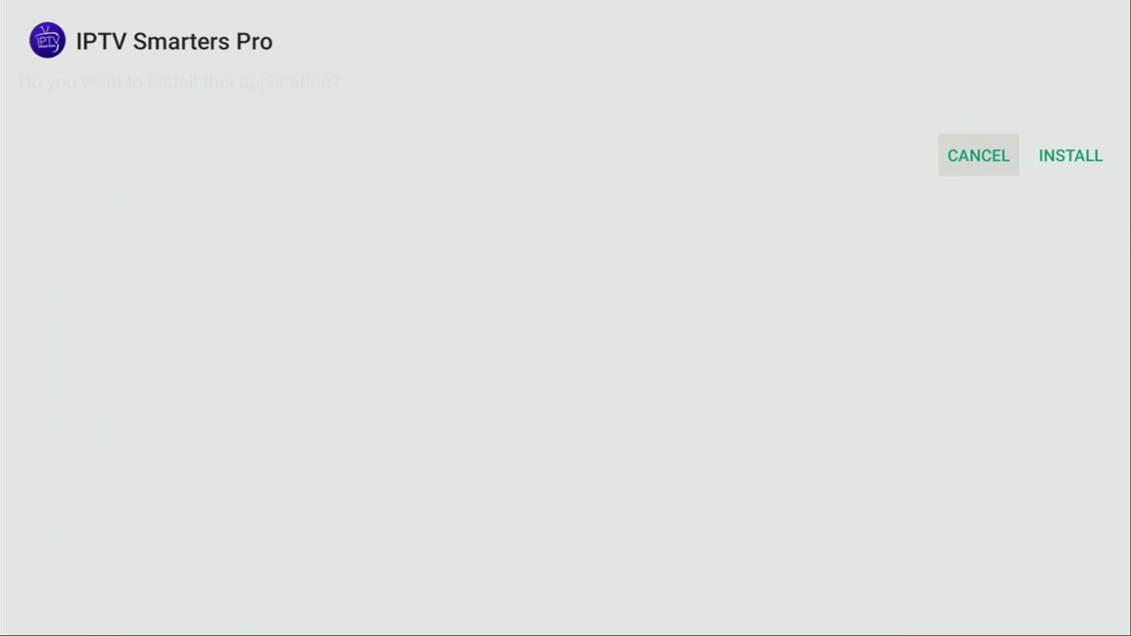
Install IPTV Smarters Pro from the downloaded APK and finish without launching it.
{"action": "key", "text": "Right"}
{"action": "key", "text": "Return"}
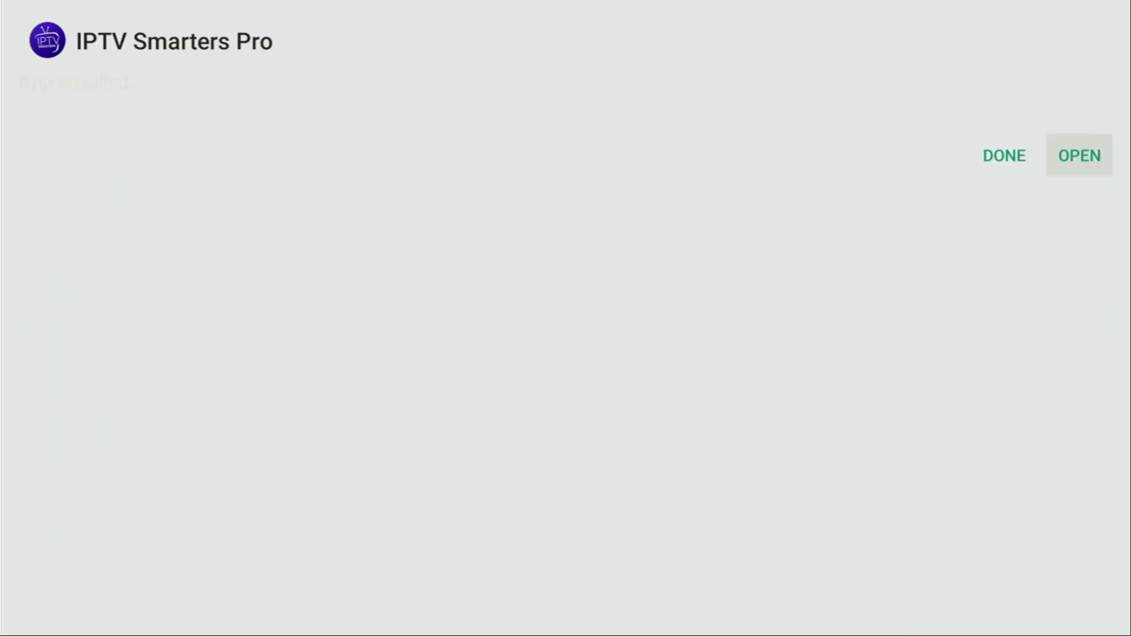
{"action": "key", "text": "Left"}
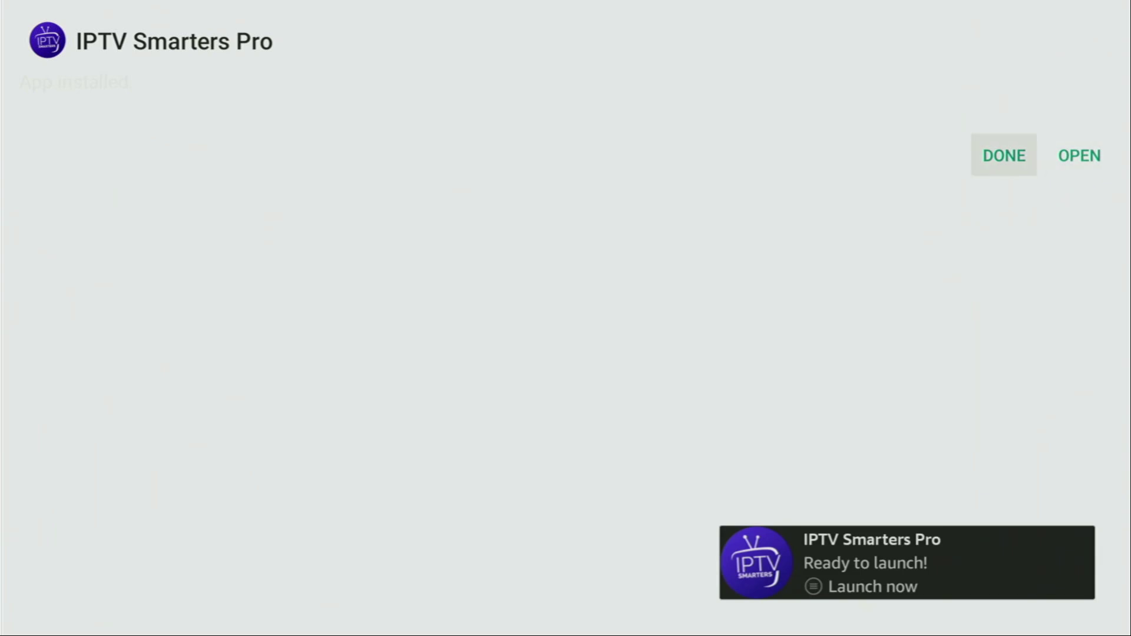
{"action": "key", "text": "Return"}
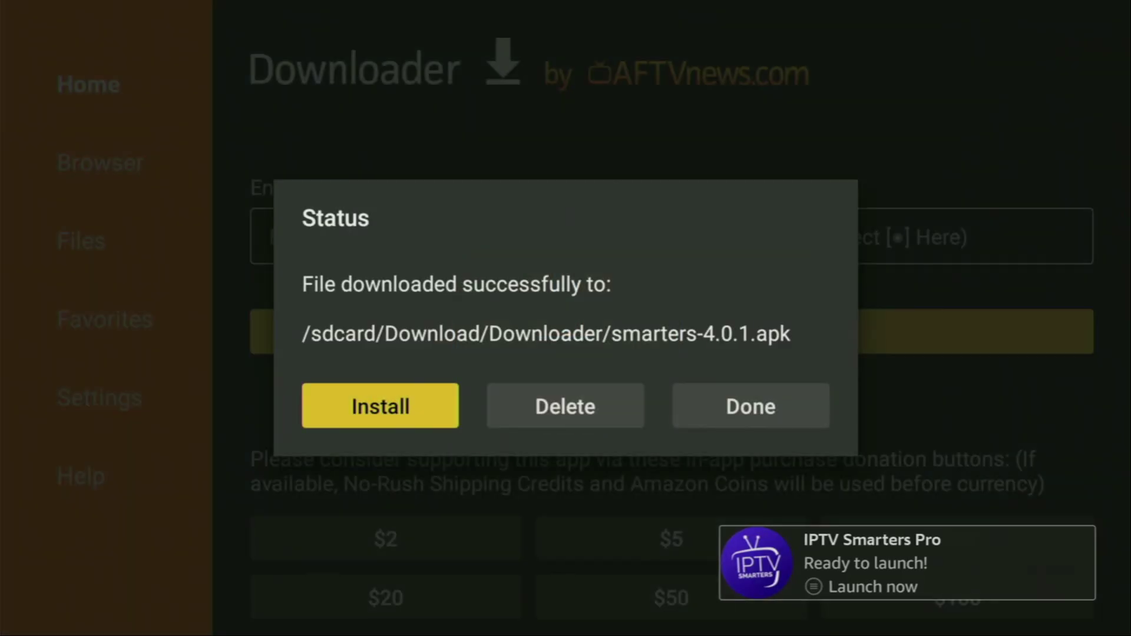
Delete the smarters-4.0.1.apk file and return to the Fire TV home screen.
{"action": "key", "text": "Right"}
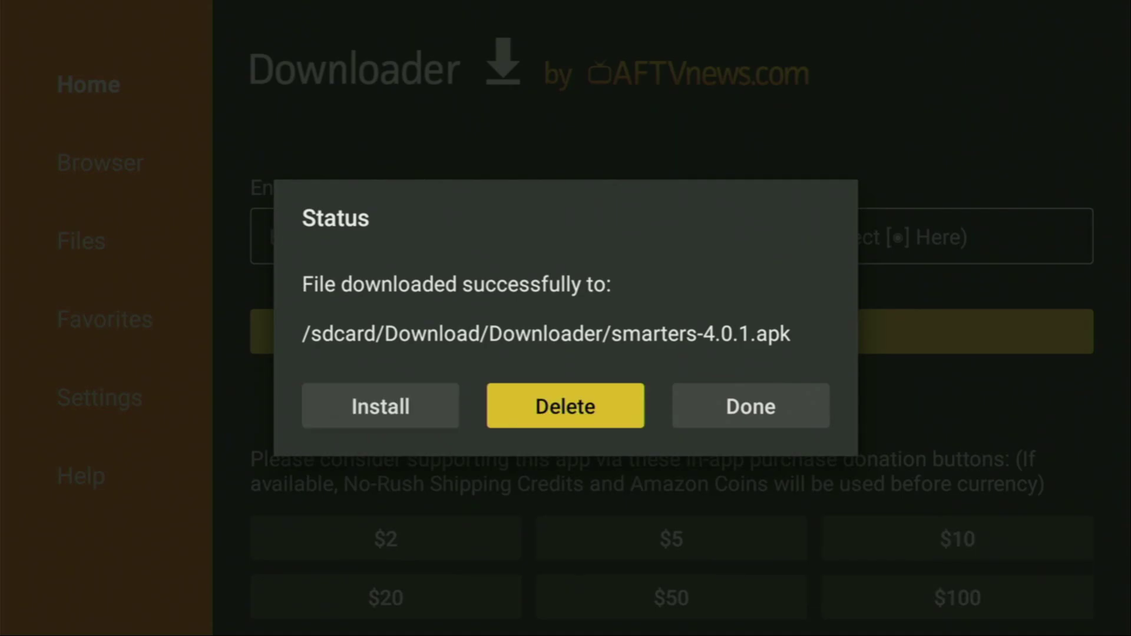
{"action": "key", "text": "Return"}
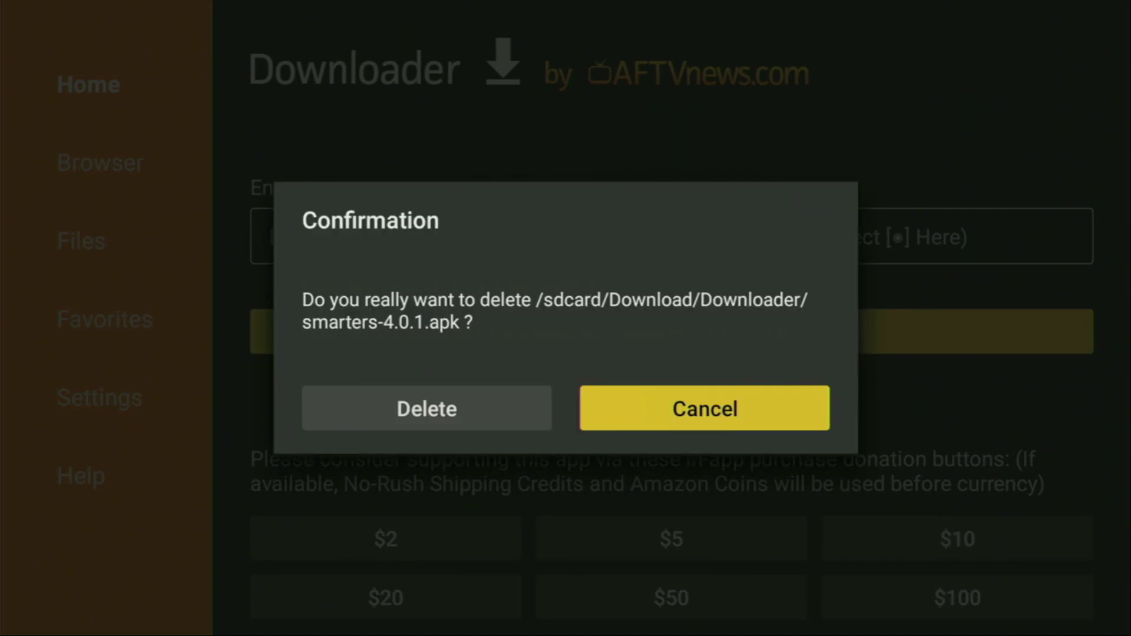
{"action": "key", "text": "Left"}
{"action": "key", "text": "Return"}
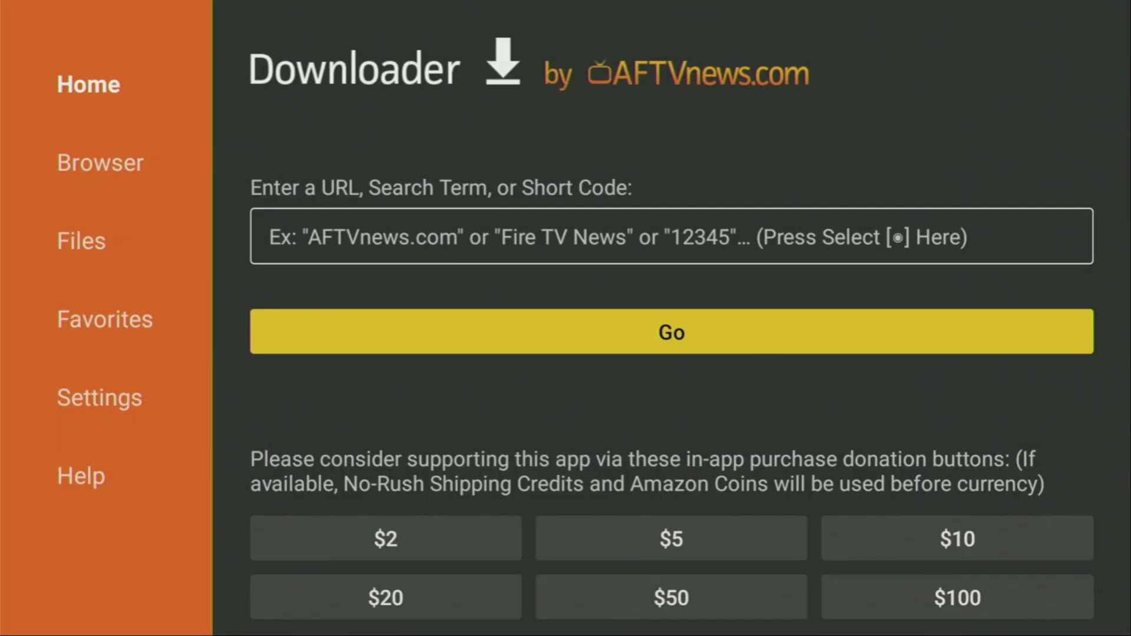
{"action": "key", "text": "Home"}
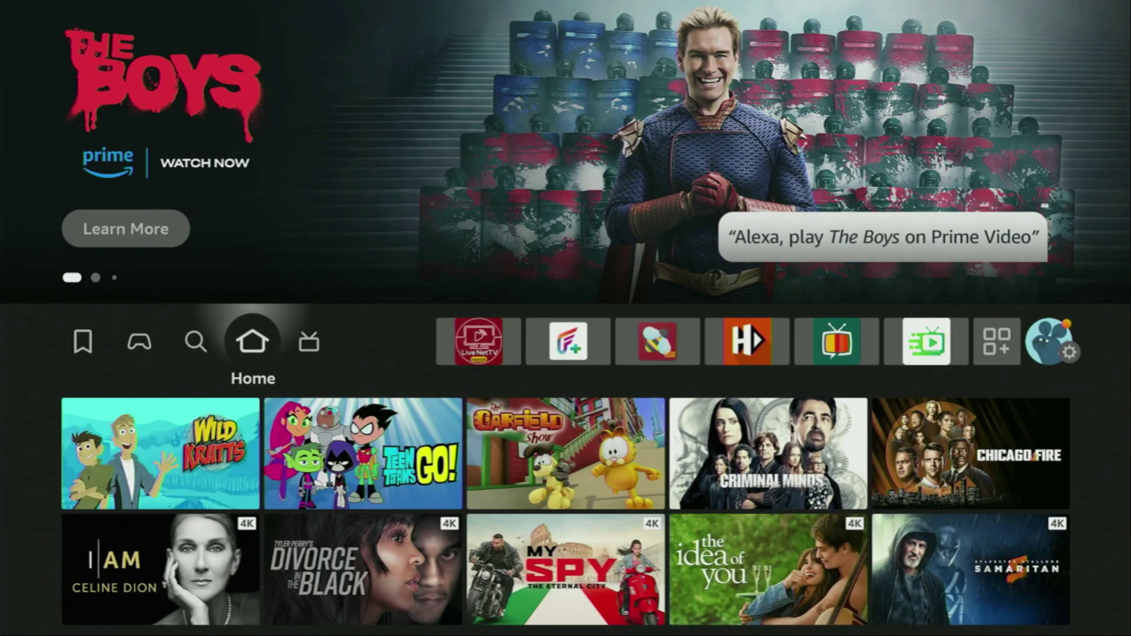
Open Your Apps & Channels and highlight the IPTV Smarters app.
{"action": "key", "text": "Right"}
{"action": "key", "text": "Right"}
{"action": "key", "text": "Right"}
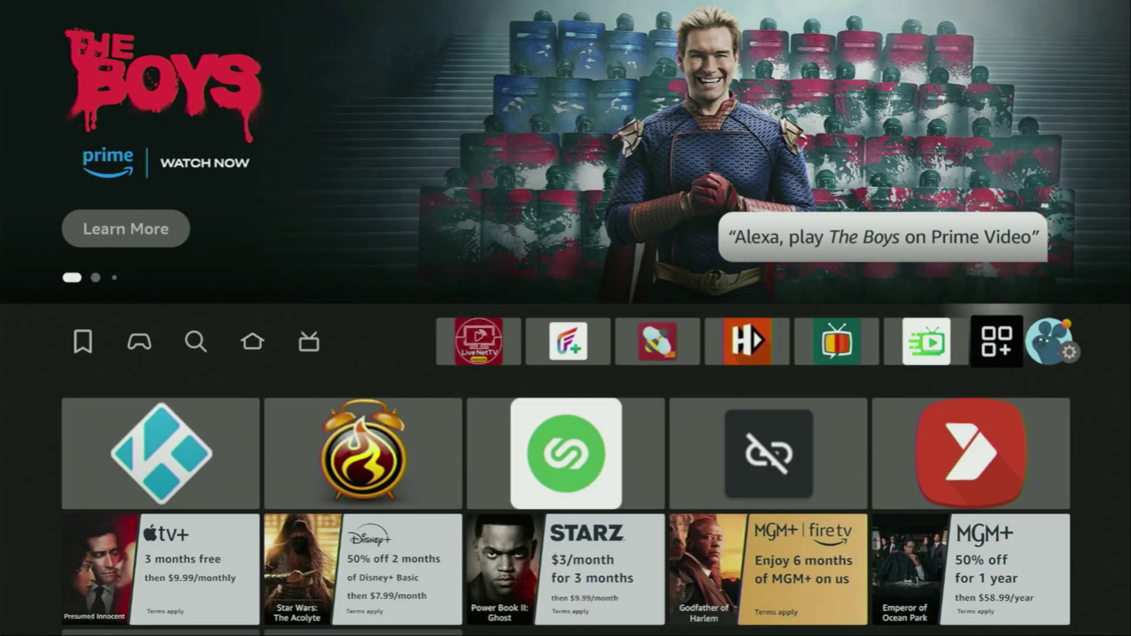
{"action": "key", "text": "Return"}
{"action": "key", "text": "Down"}
{"action": "key", "text": "Down"}
{"action": "key", "text": "Down"}
{"action": "key", "text": "Down"}
{"action": "key", "text": "Down"}
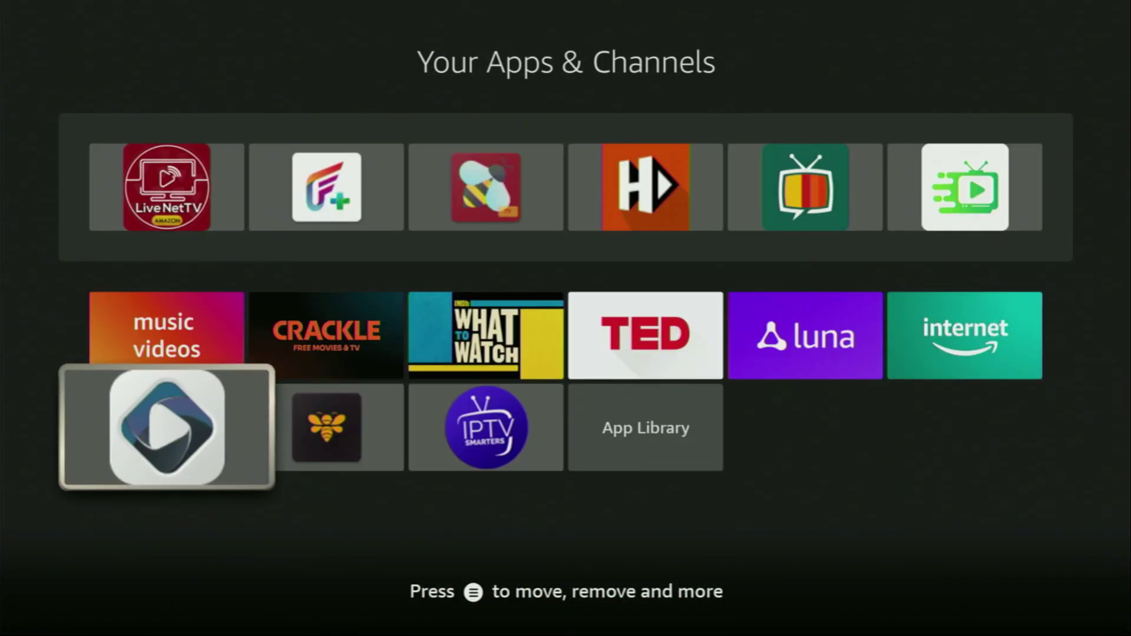
{"action": "key", "text": "Right"}
{"action": "key", "text": "Right"}
{"action": "key", "text": "Right"}
{"action": "key", "text": "Left"}
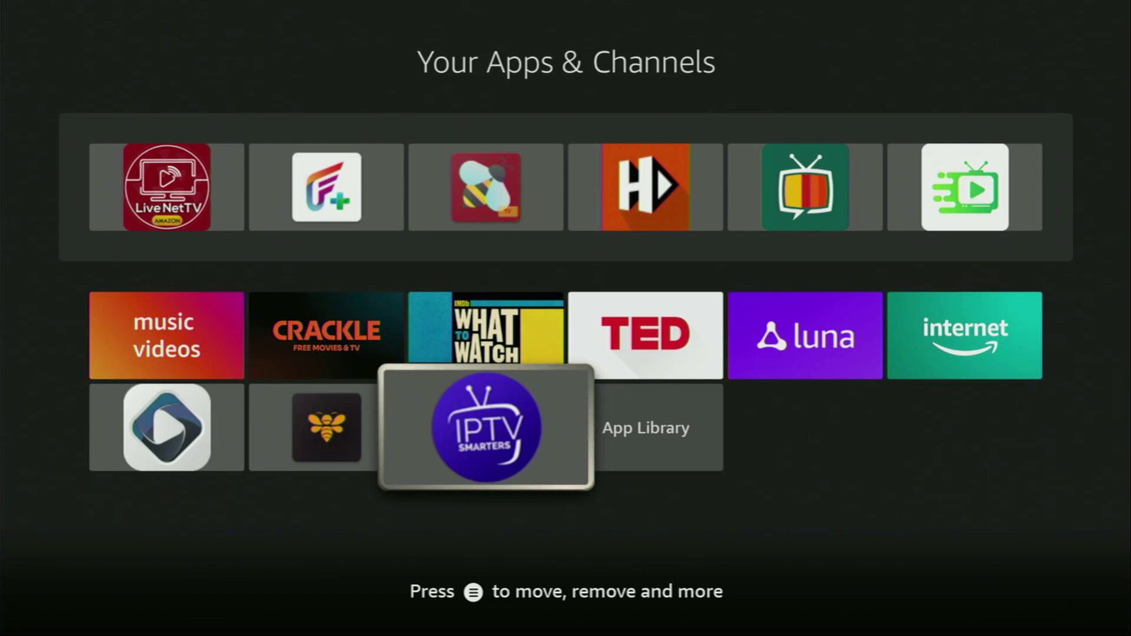
Use the app's options menu to move IPTV Smarters to the front of the list.
{"action": "key", "text": "Menu"}
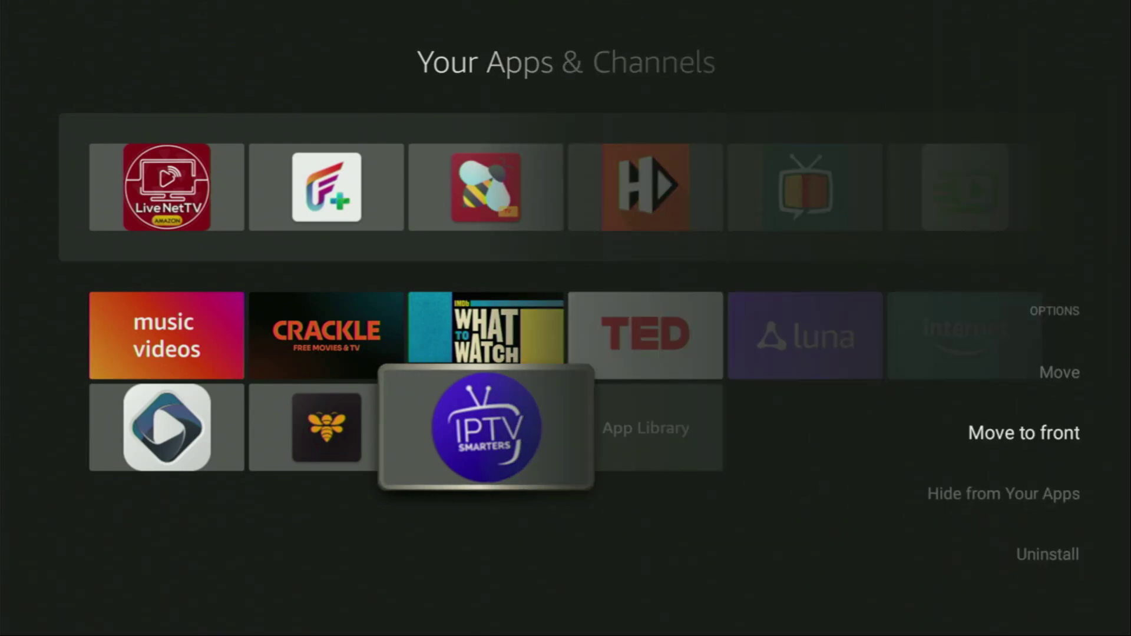
{"action": "key", "text": "Return"}
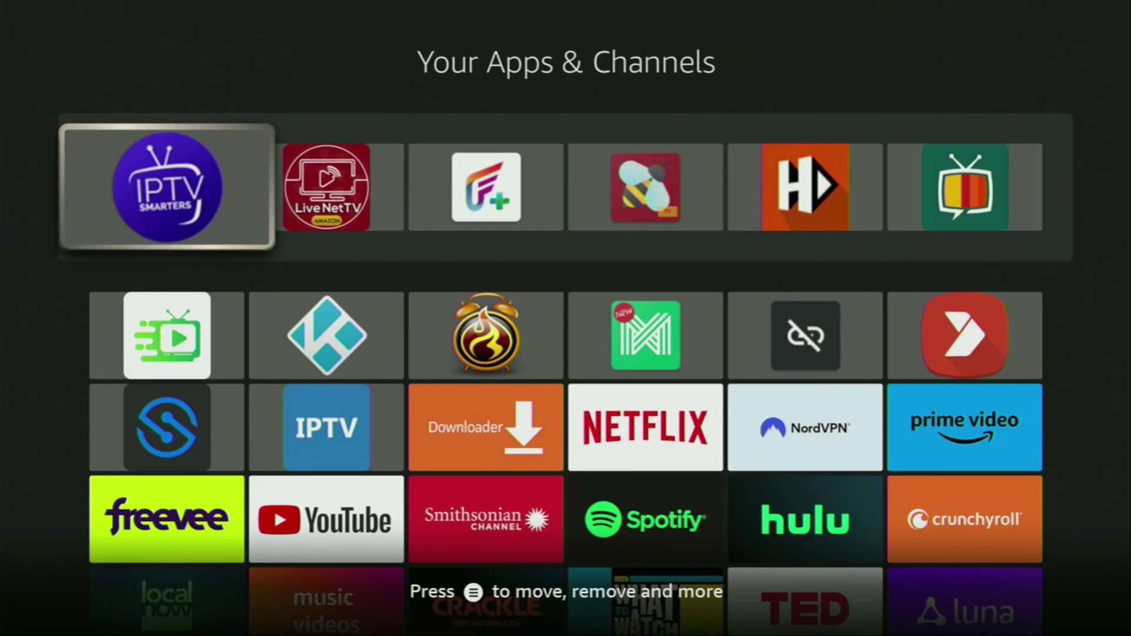
{"action": "key", "text": "Down"}
{"action": "key", "text": "Down"}
{"action": "key", "text": "Right"}
{"action": "key", "text": "Right"}
{"action": "key", "text": "Right"}
{"action": "key", "text": "Right"}
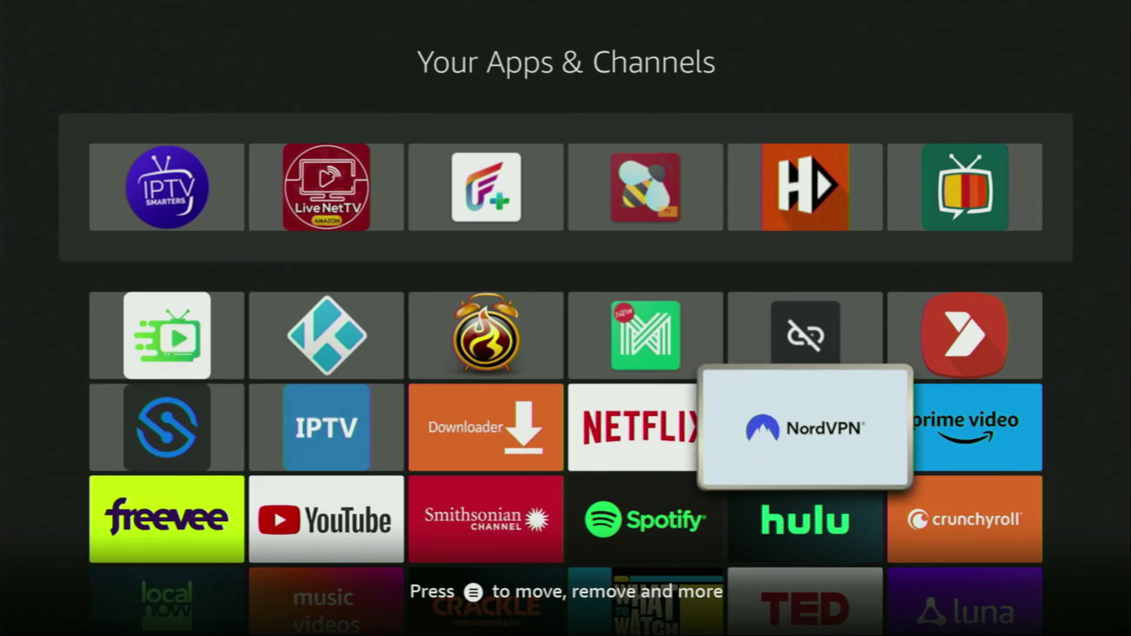